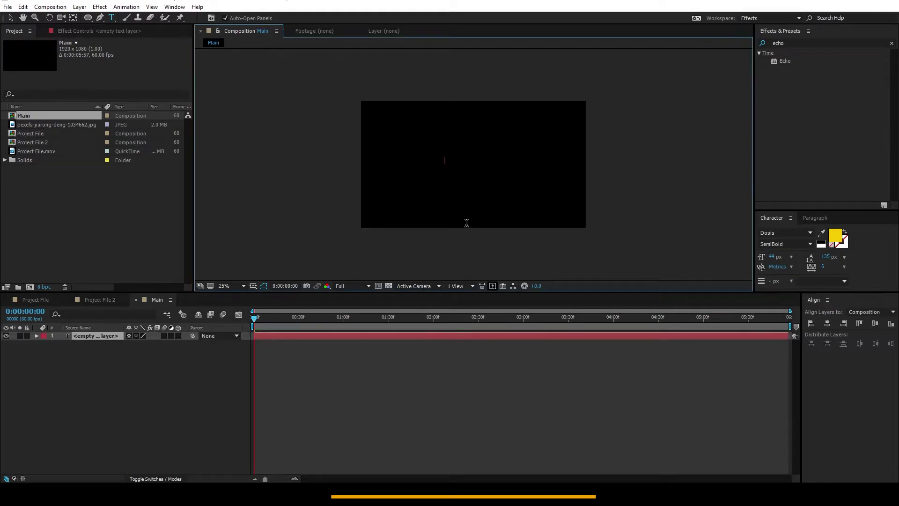
- Finish a text layer reading "2", set its font size to 284 px and its fill colour to FFFFFF
click(11, 18)
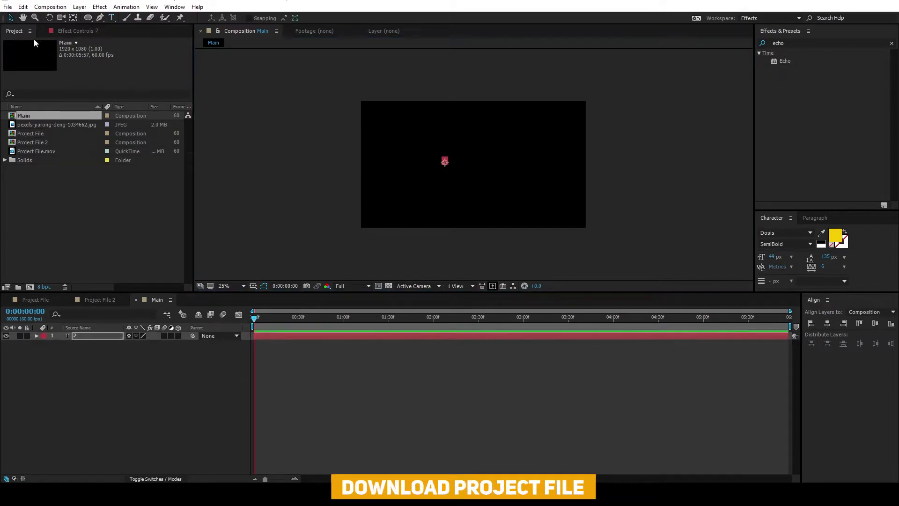
drag(775, 257, 879, 251)
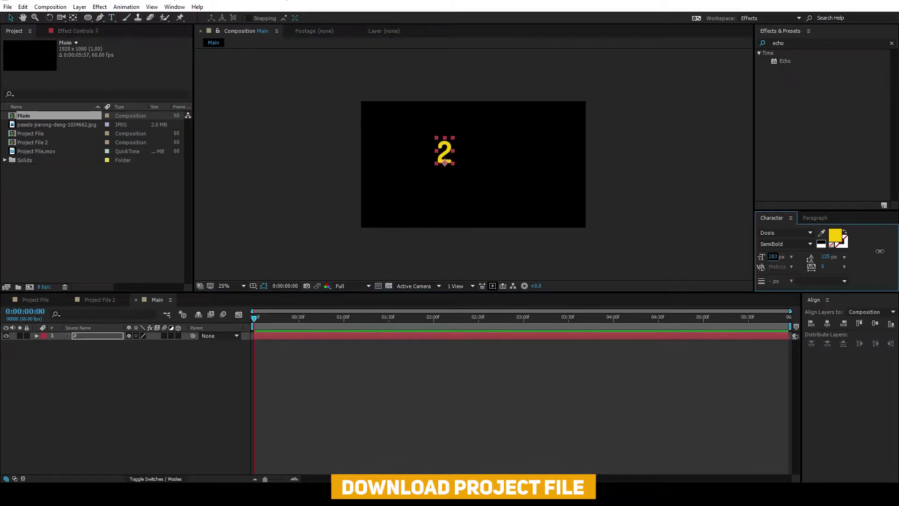
click(835, 235)
text(FFFFFF)
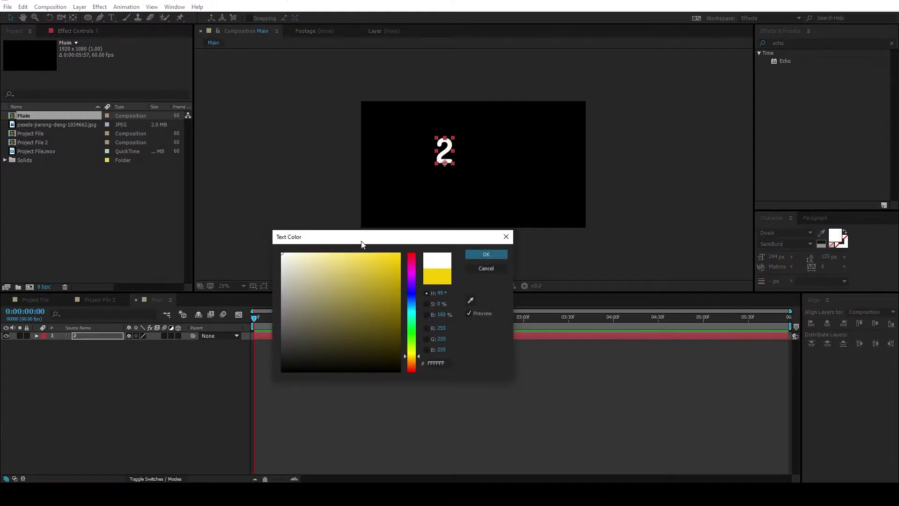
click(485, 255)
- Reposition the "2" text layer left of the composition's centre at about mid-height
key(shift+Left)
key(shift+Left)
key(shift+Left)
key(shift+Left)
key(shift+Left)
key(shift+Left)
key(shift+Left)
key(shift+Left)
key(shift+Left)
key(shift+Left)
key(shift+Left)
key(shift+Left)
key(shift+Left)
key(shift+Left)
key(shift+Left)
key(shift+Left)
key(shift+Left)
key(shift+Left)
key(shift+Left)
key(shift+Left)
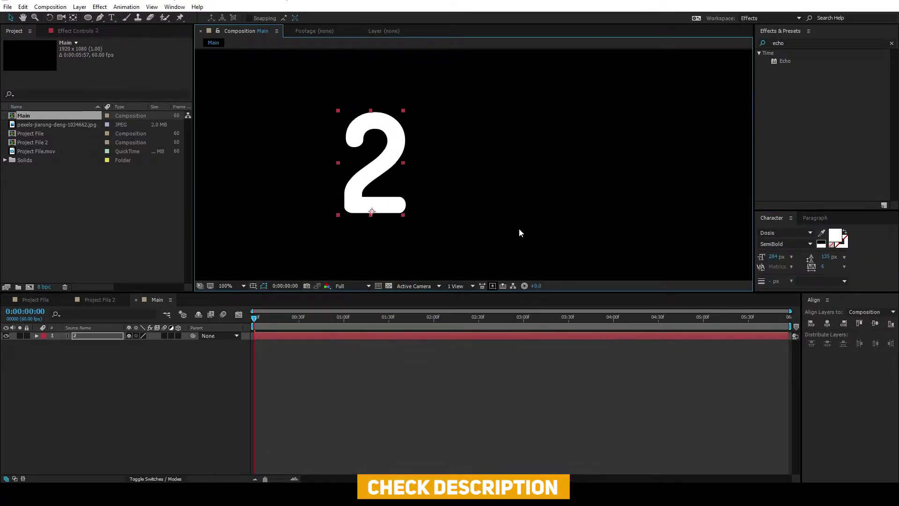
scroll(423, 173, down, 3)
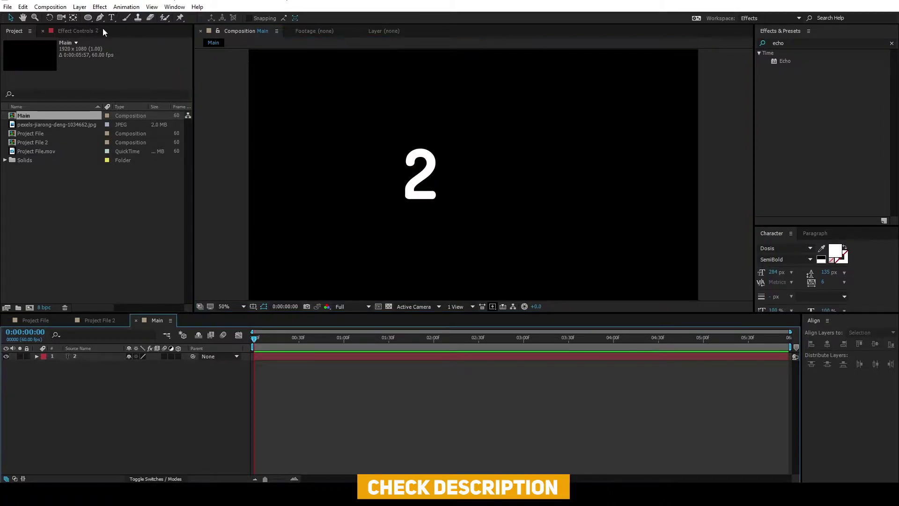
- Draw a closed teardrop shape with the Pen tool to the left of the 2, with a white fill and no stroke
click(100, 18)
click(309, 138)
click(310, 183)
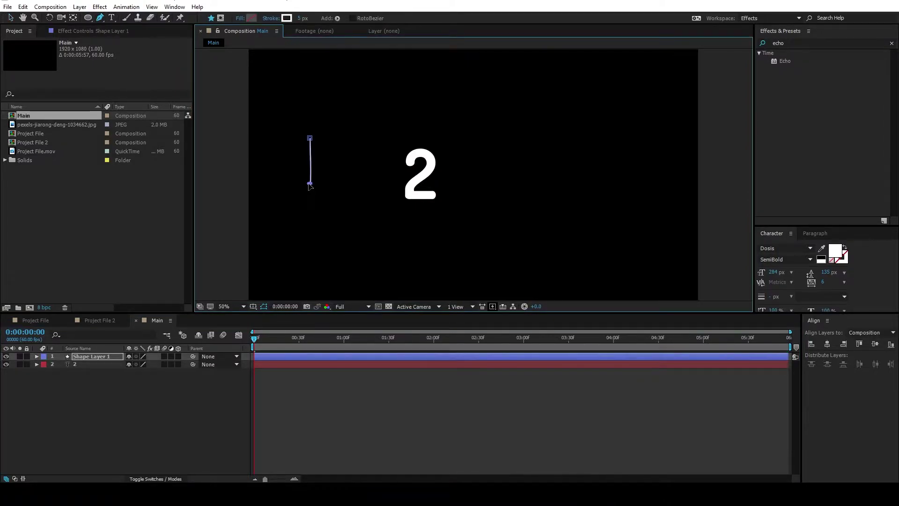
drag(309, 185, 327, 201)
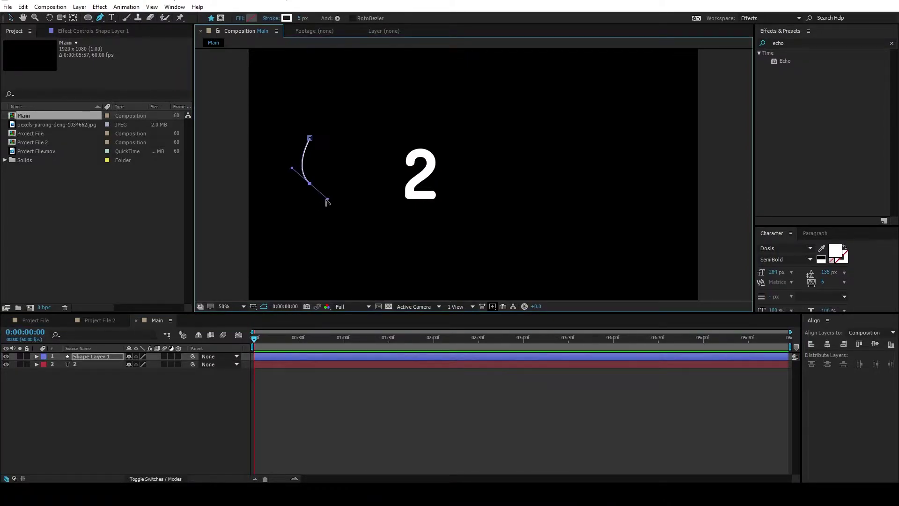
click(310, 139)
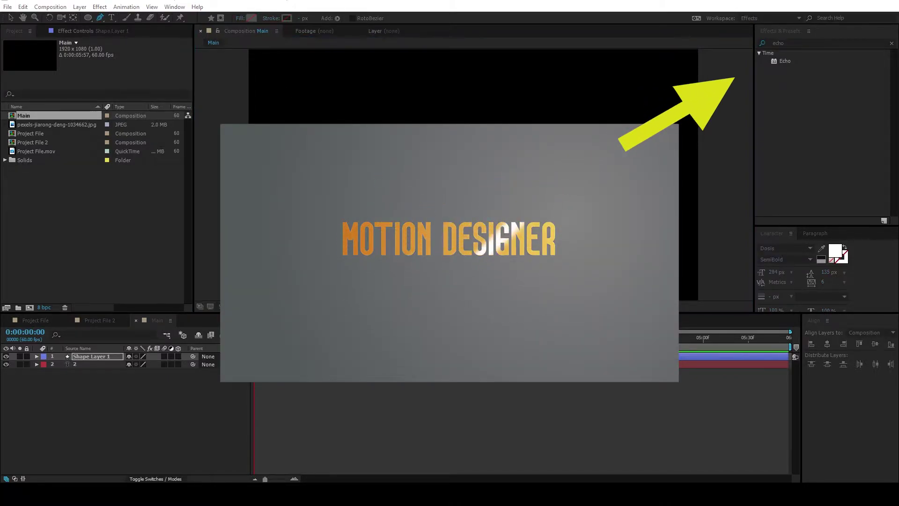
click(392, 221)
click(414, 274)
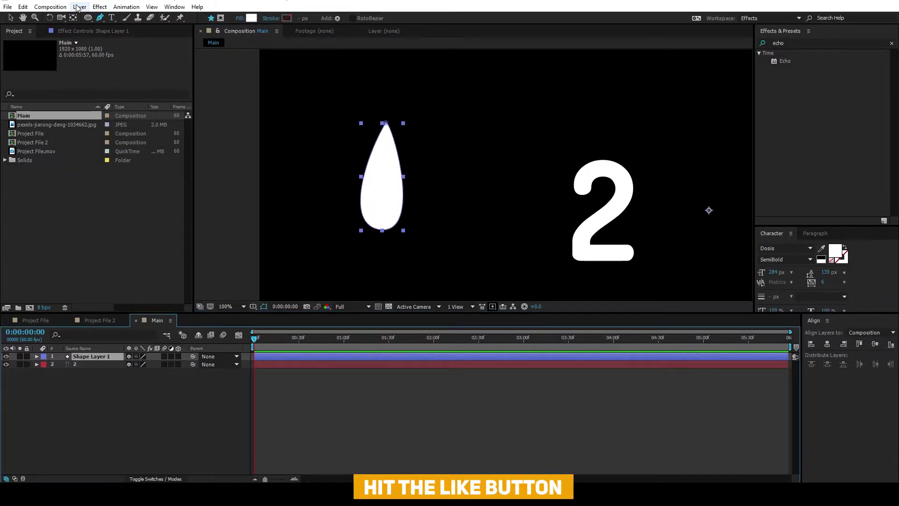
- Centre the teardrop layer's anchor point in its content, then move it down to the rounded bottom edge
click(79, 7)
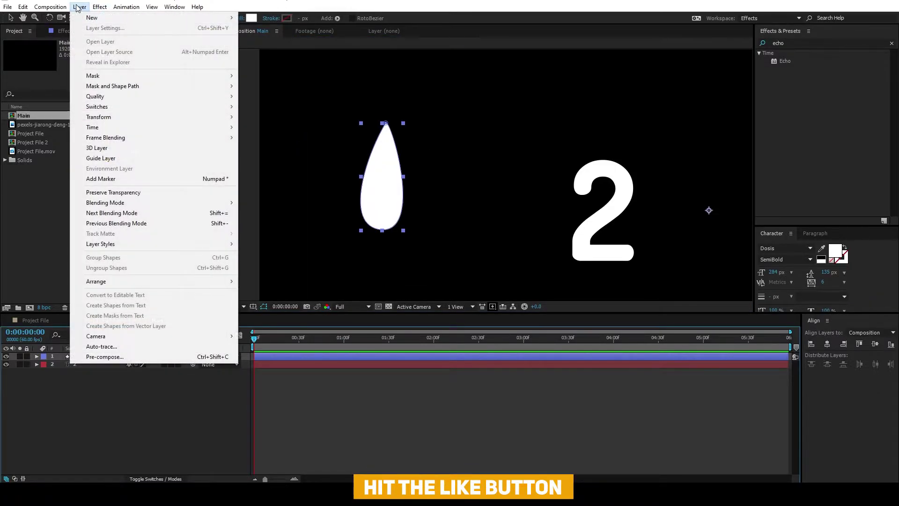
mouse_move(136, 117)
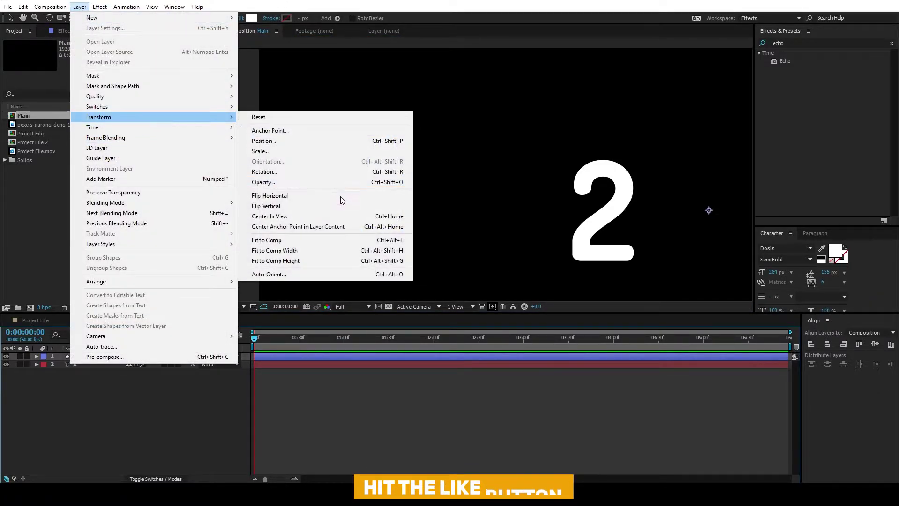
click(344, 230)
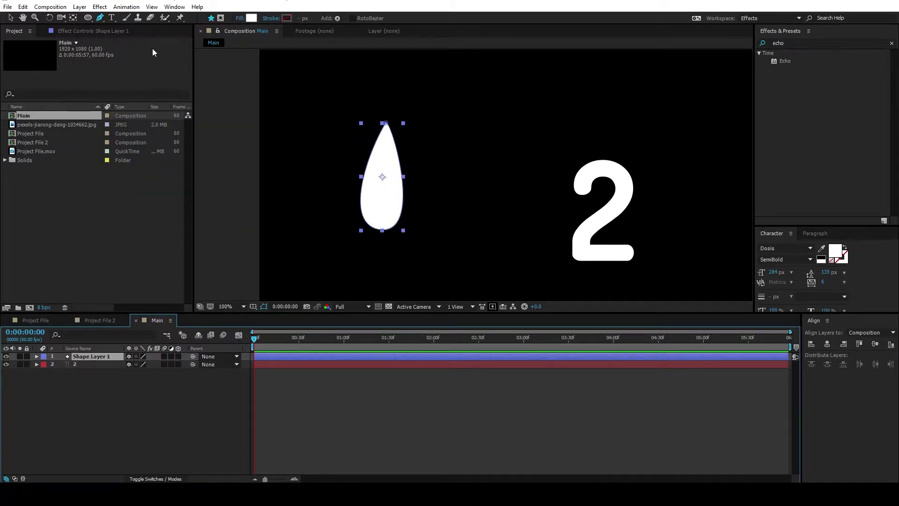
key(y)
drag(381, 177, 381, 228)
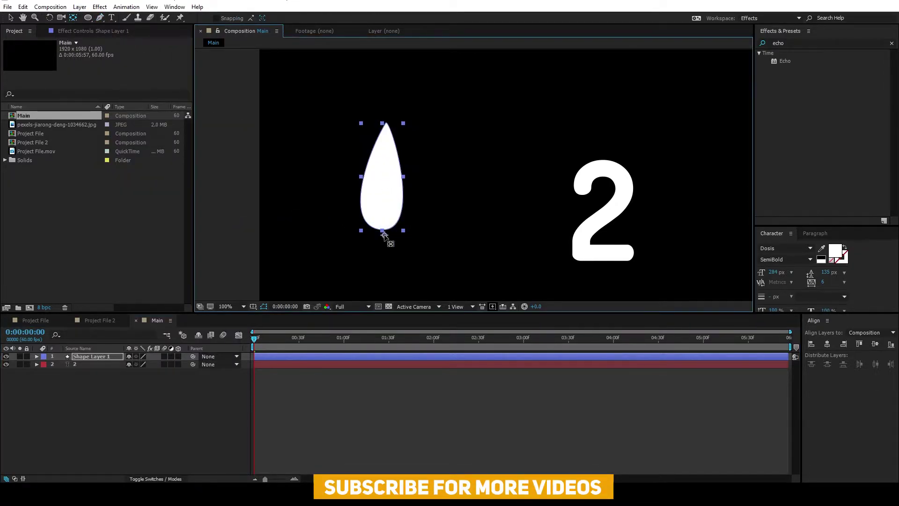
- Scale the teardrop shape layer down to 37%
click(37, 357)
key(s)
drag(152, 364, 127, 374)
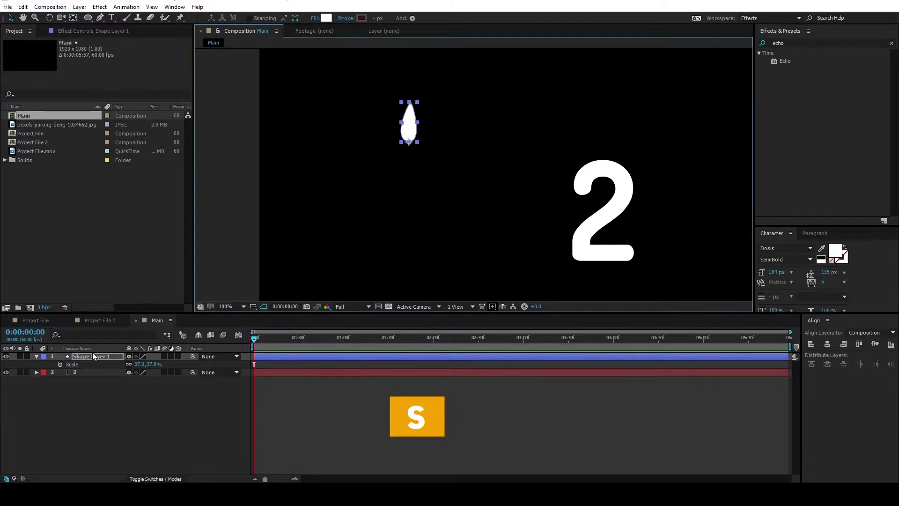
- Reveal the teardrop's Position, Scale and Rotation properties and set keyframes for all three at 0:00:00:00
key(p)
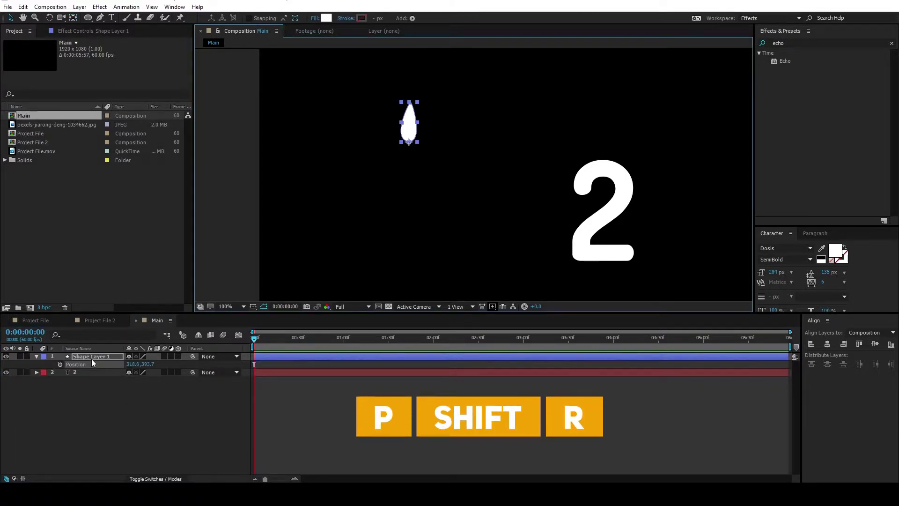
key(shift+s)
key(shift+r)
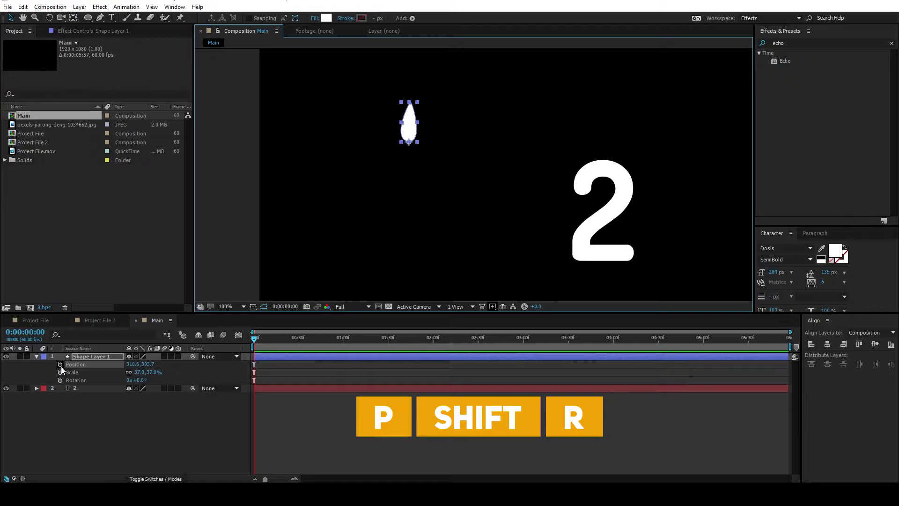
click(60, 364)
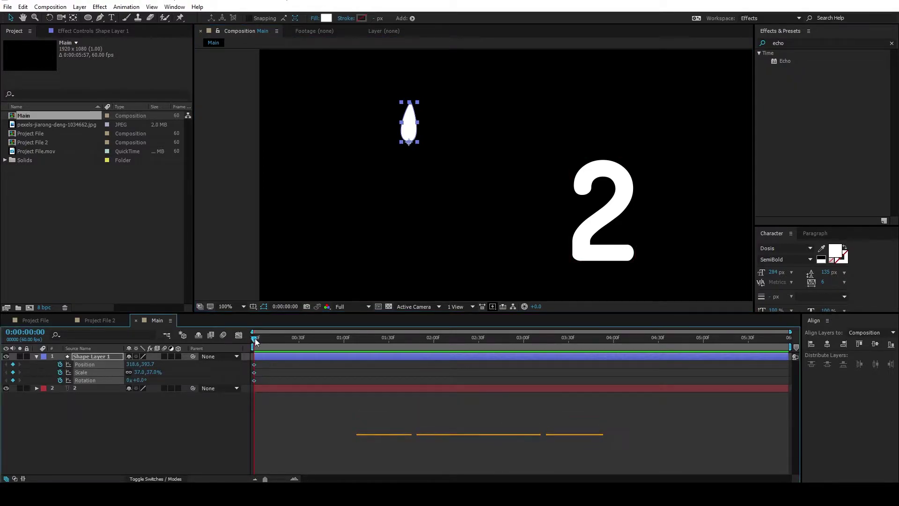
- Keyframe the teardrop's position on the 2's upper stroke end at 0:00:01:13 and bend its motion path into a downward curve
drag(255, 338, 363, 369)
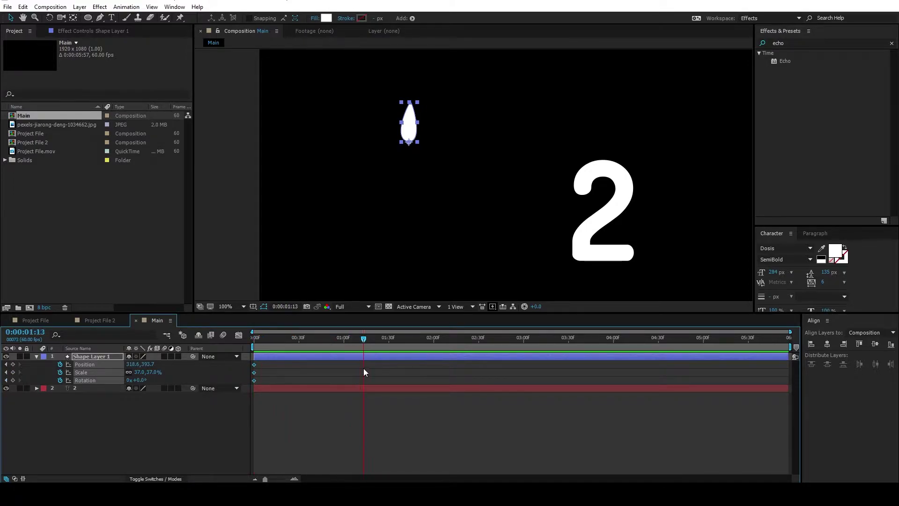
drag(410, 139, 478, 280)
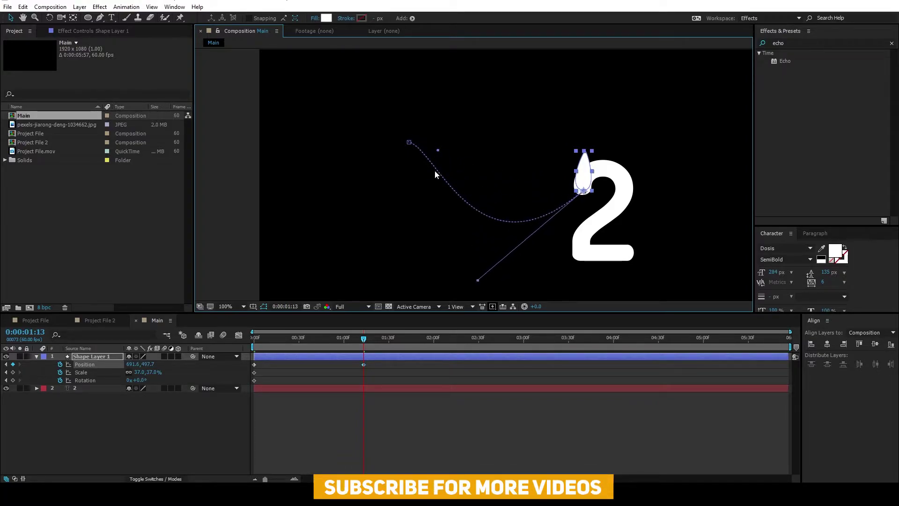
drag(409, 142, 449, 178)
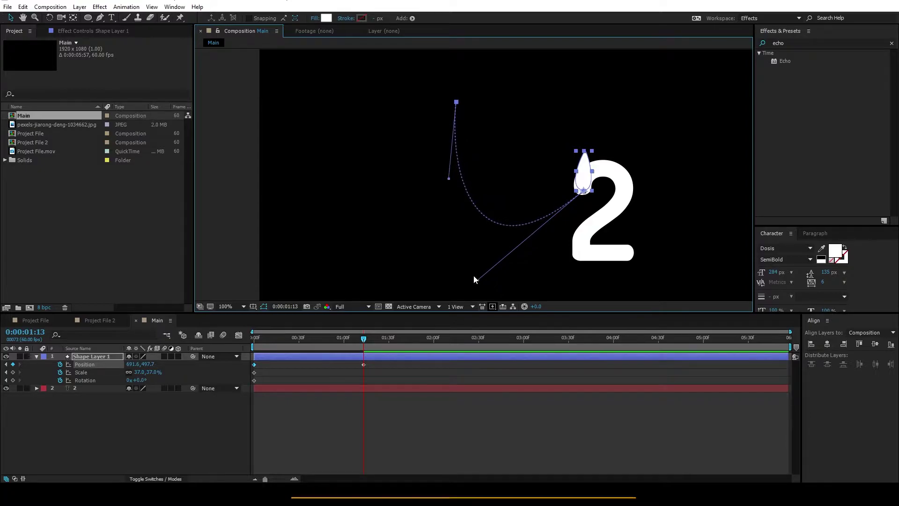
drag(478, 280, 552, 321)
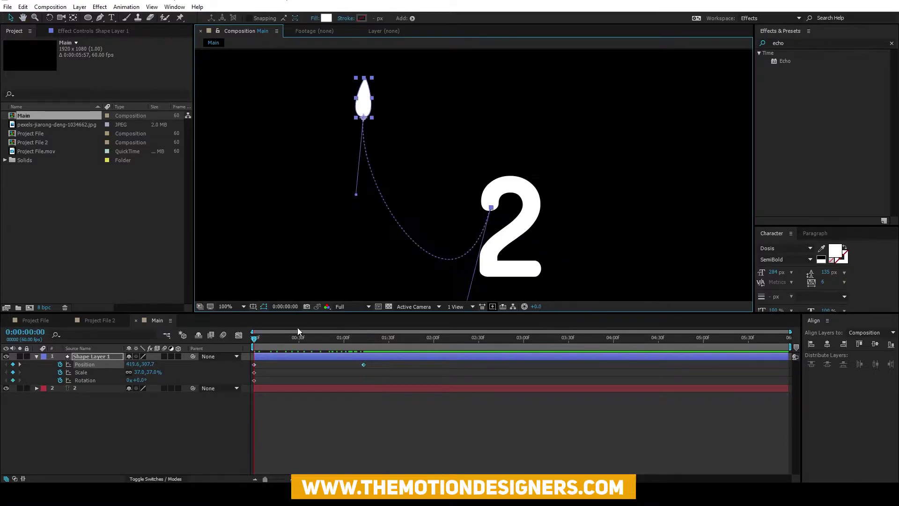
- Keyframe the teardrop's rotation along the path: -28° at frame 29, -63° at frame 51, and turned further counterclockwise at 0:00:01:13
click(255, 340)
drag(254, 341, 296, 364)
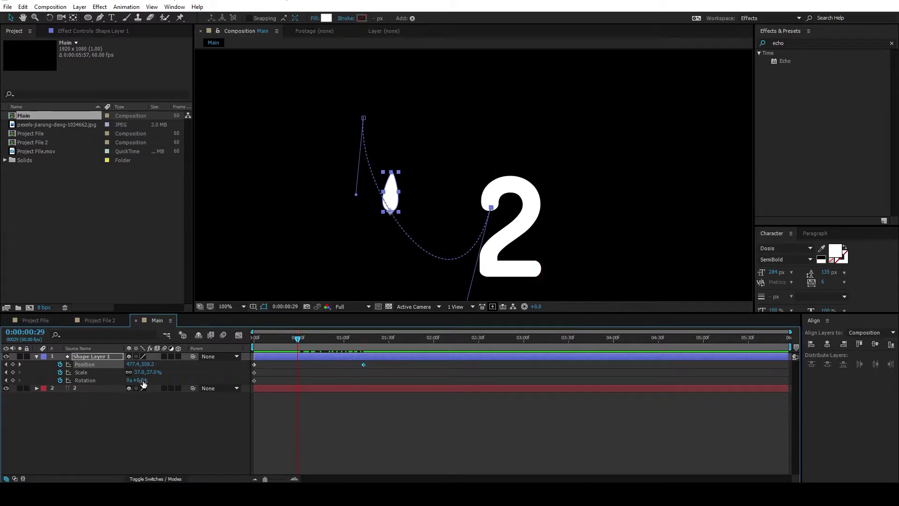
drag(143, 383, 137, 387)
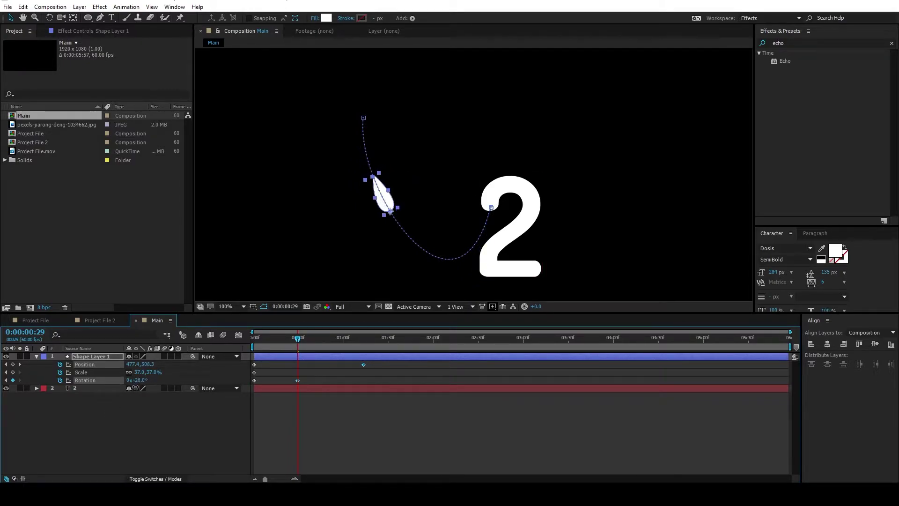
drag(301, 341, 331, 349)
drag(142, 383, 131, 386)
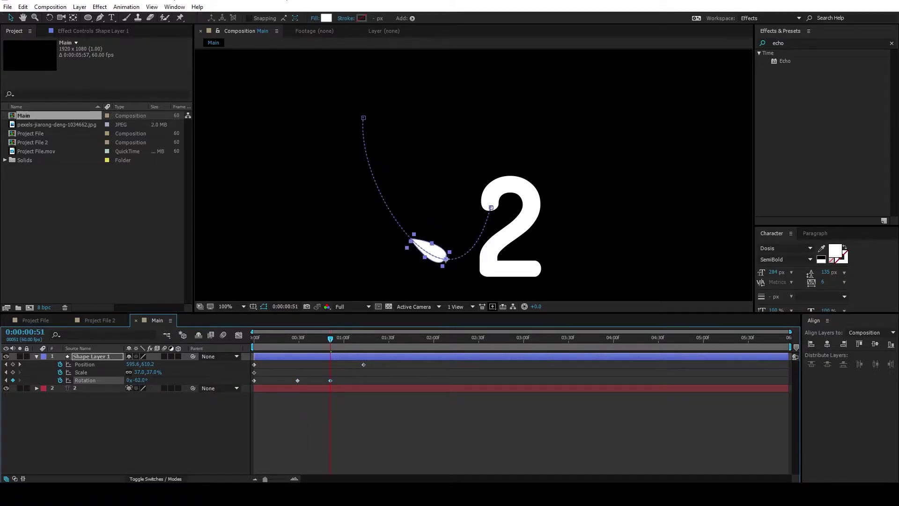
drag(328, 351, 362, 349)
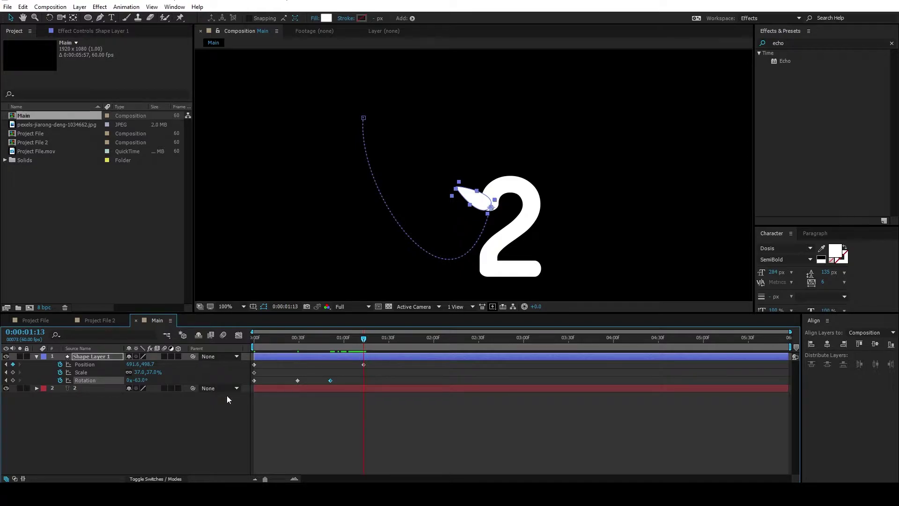
drag(141, 380, 120, 403)
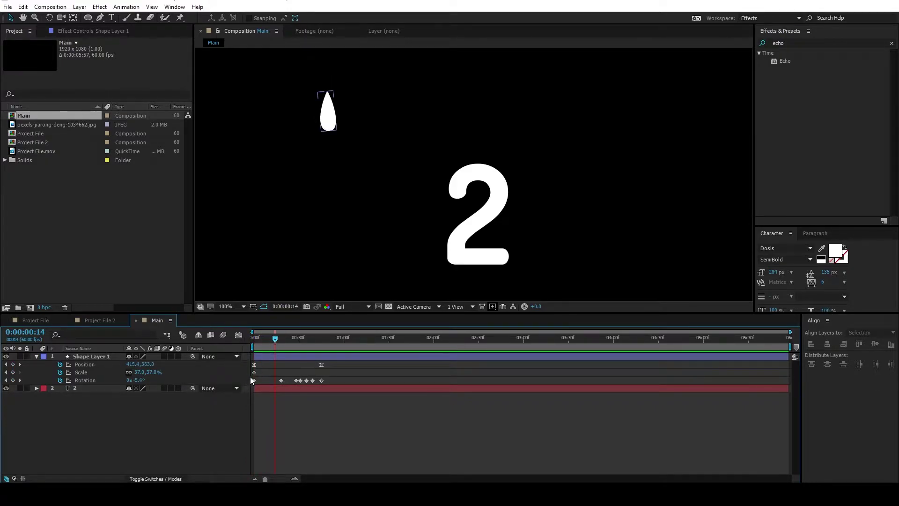
- Move the teardrop's 37% scale keyframe to about frame 20, set the scale to 0% at 0:00:00:00 and preview the animation
drag(254, 373, 283, 374)
click(280, 343)
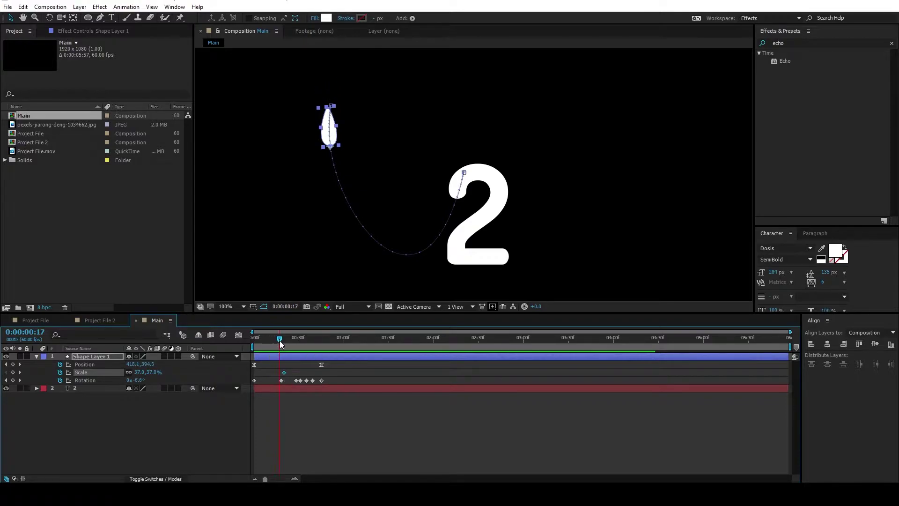
drag(280, 342, 250, 351)
click(138, 372)
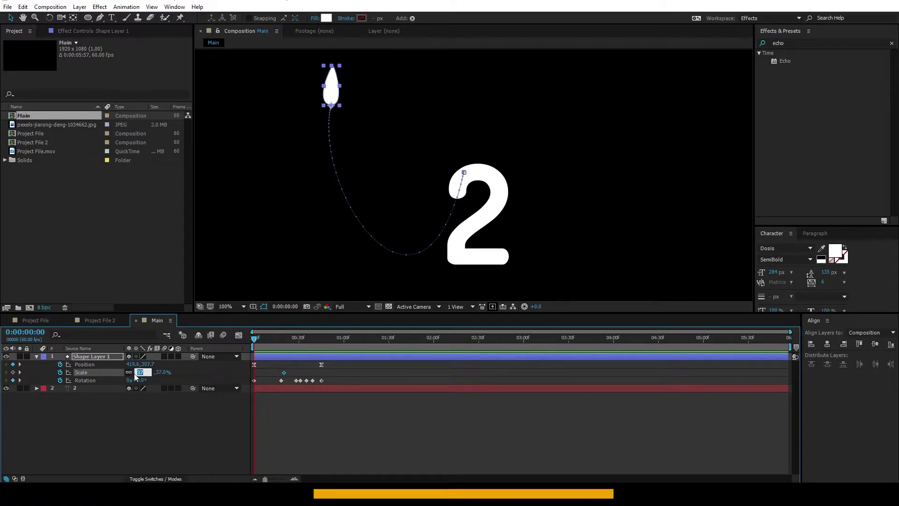
text(0)
key(Return)
key(space)
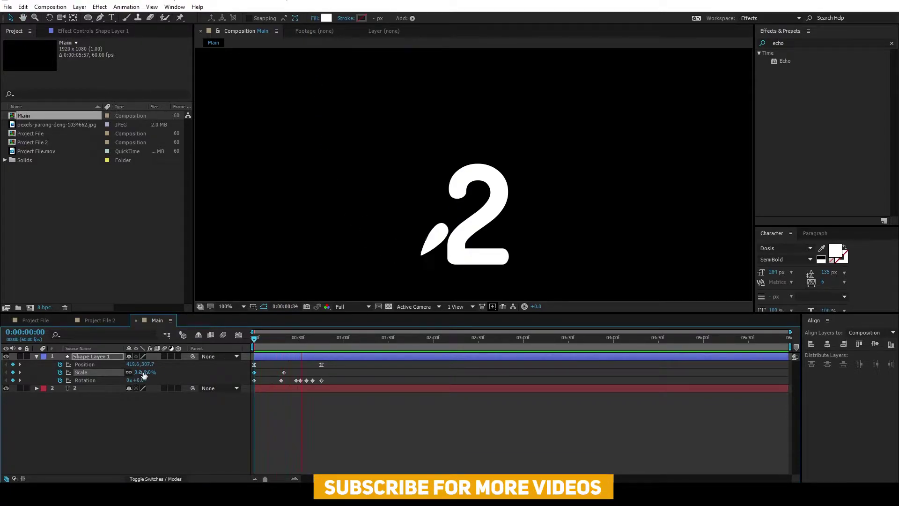
key(space)
- Add a 37% scale keyframe shortly before the motion path's end and set the teardrop's scale to 0% at 0:00:00:47
drag(299, 341, 324, 340)
click(13, 372)
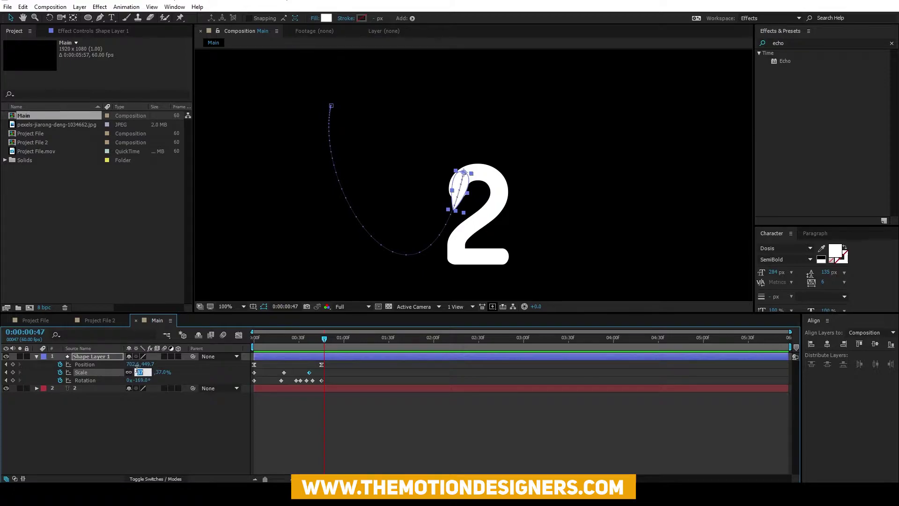
key(Return)
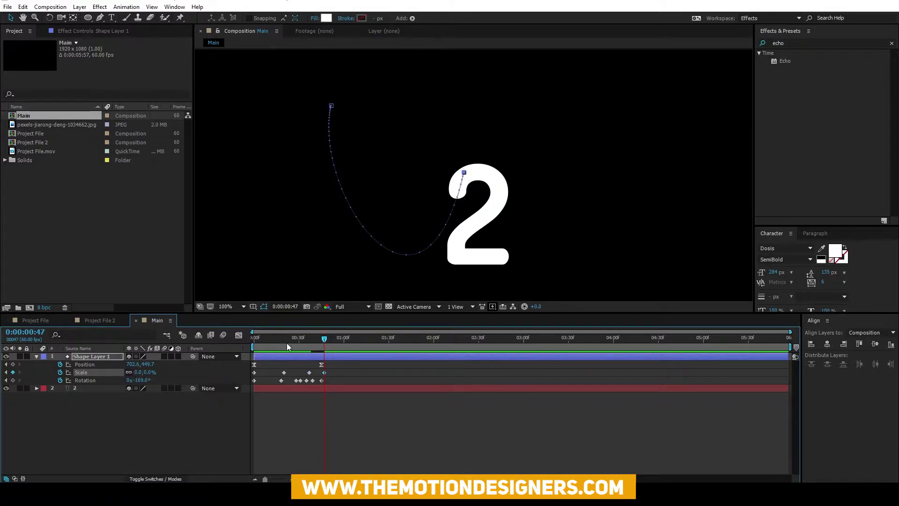
- Draw an open mask path on the "2" layer with the Pen tool, following the number's centreline from upper end to base
click(285, 339)
click(75, 388)
key(g)
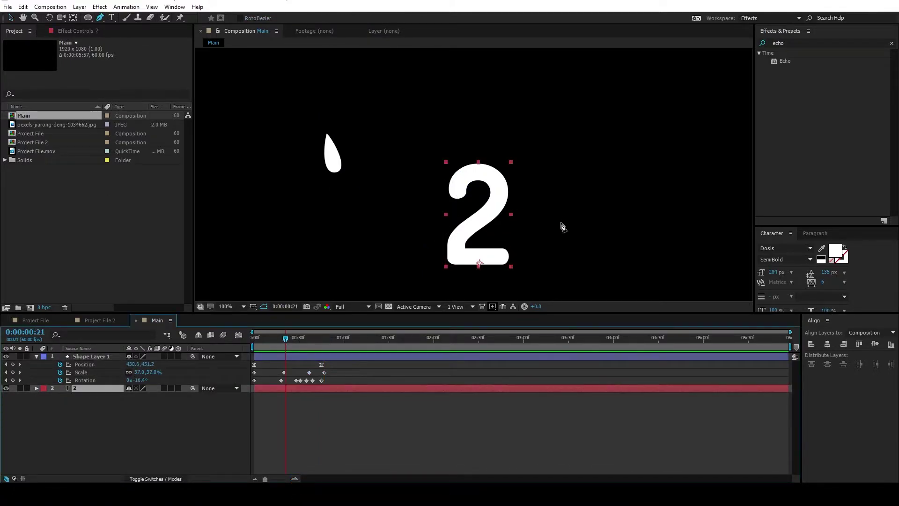
drag(563, 227, 477, 210)
click(386, 171)
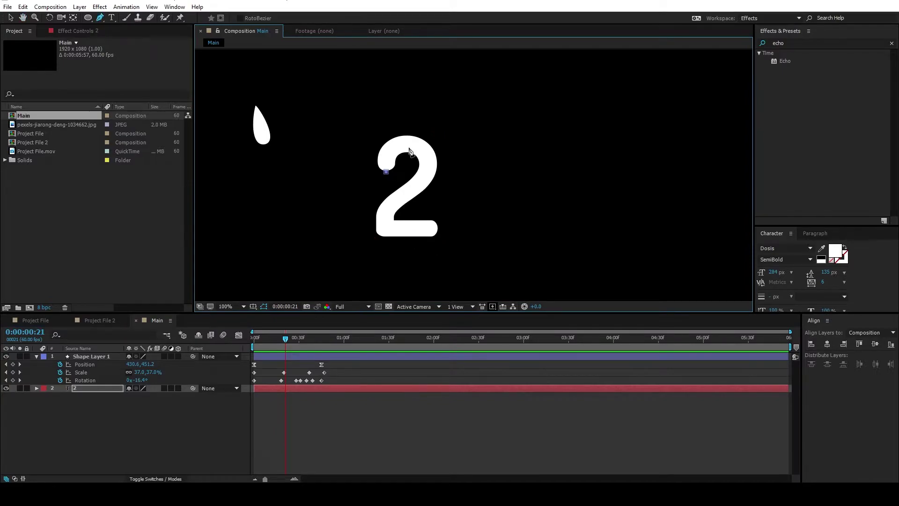
drag(411, 143, 418, 147)
drag(405, 193, 389, 239)
key(v)
- Apply the Stroke effect to the "2" layer with Reveal Original Image as paint style and a brush size of 29.1
click(799, 42)
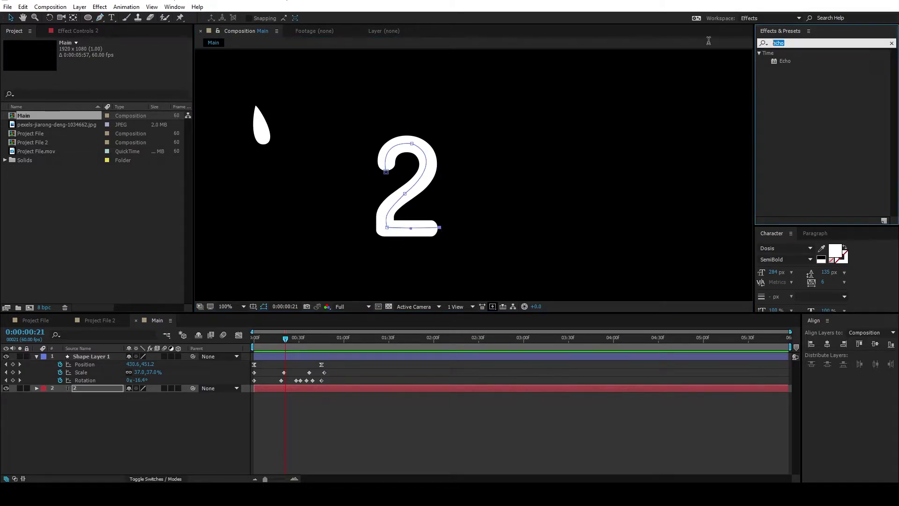
text(stroke)
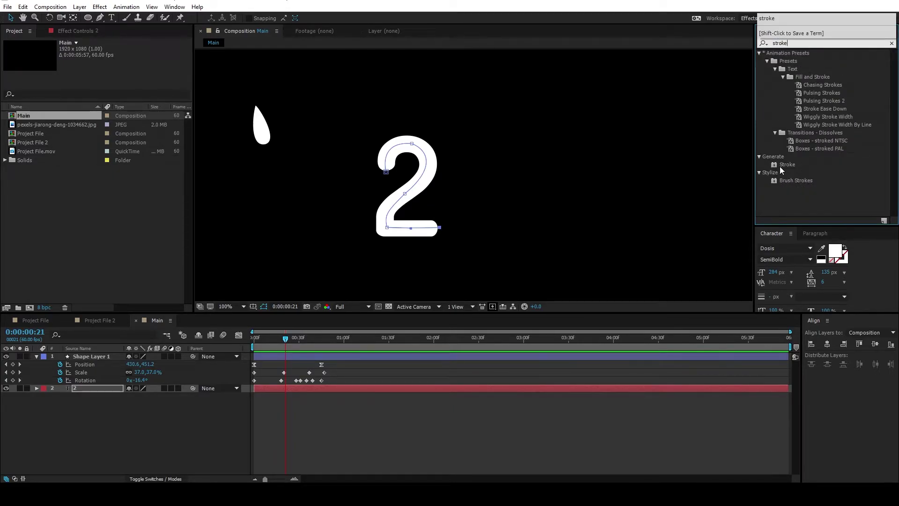
mouse_move(783, 164)
mouse_down()
mouse_move(698, 205)
mouse_move(65, 395)
mouse_move(80, 389)
mouse_up()
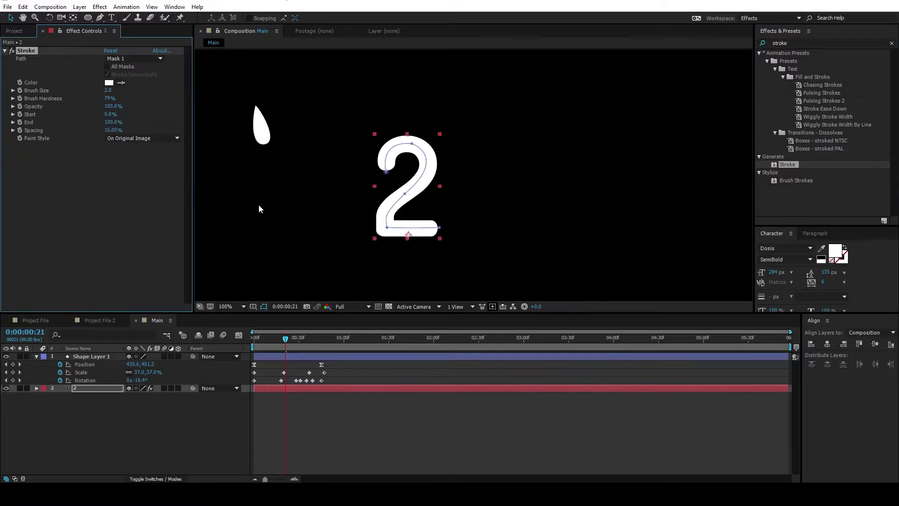
click(138, 138)
click(156, 169)
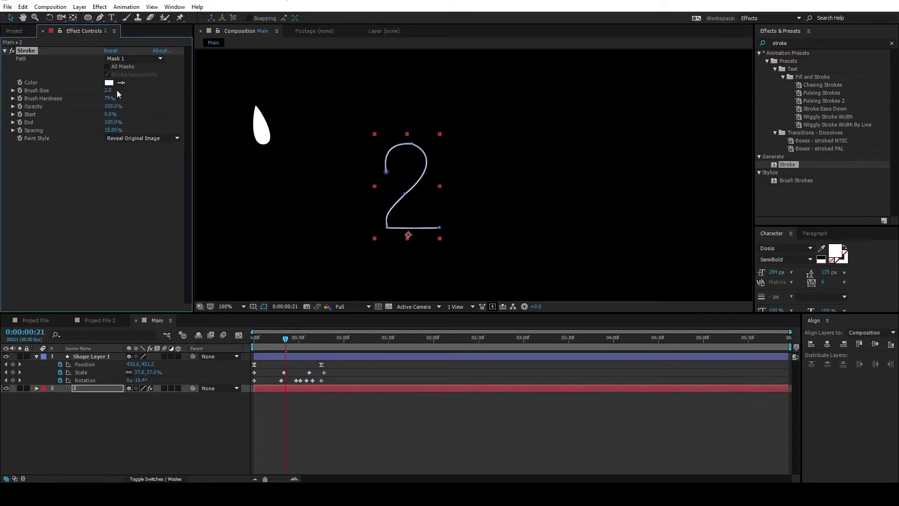
drag(108, 91, 237, 92)
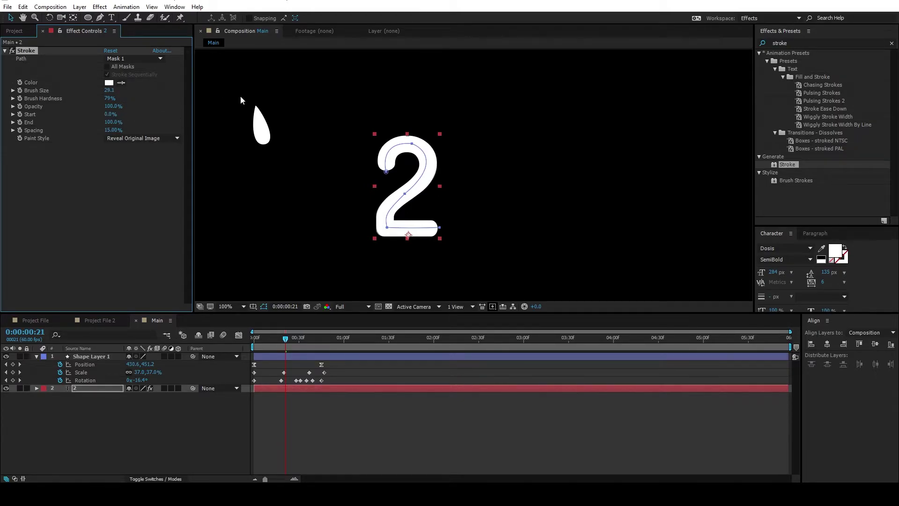
- Keyframe the Stroke effect's End from 0% at 0:00:00:40 to 100% at 0:00:01:29
drag(106, 122, 37, 132)
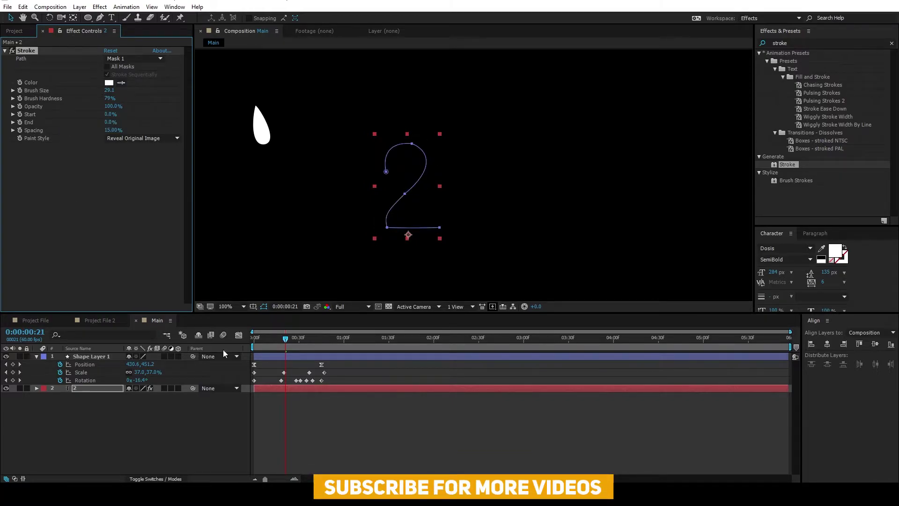
drag(283, 338, 316, 343)
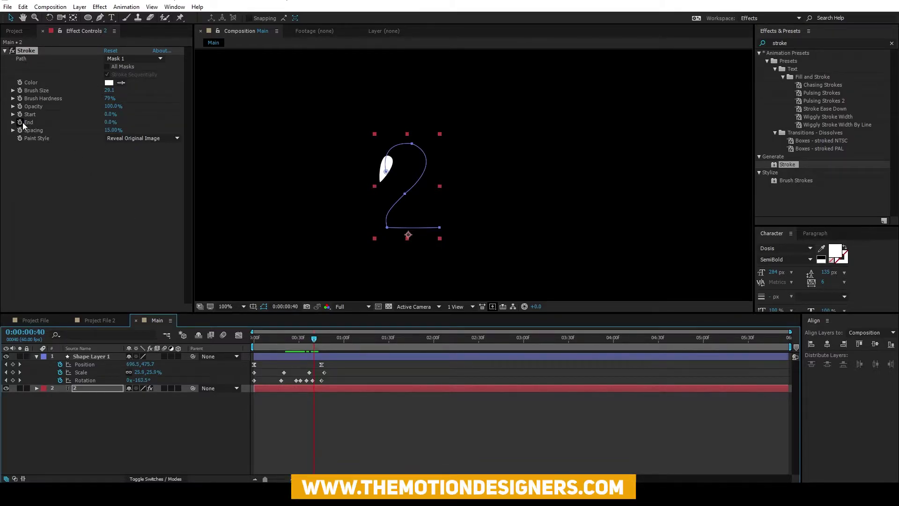
click(19, 121)
click(320, 344)
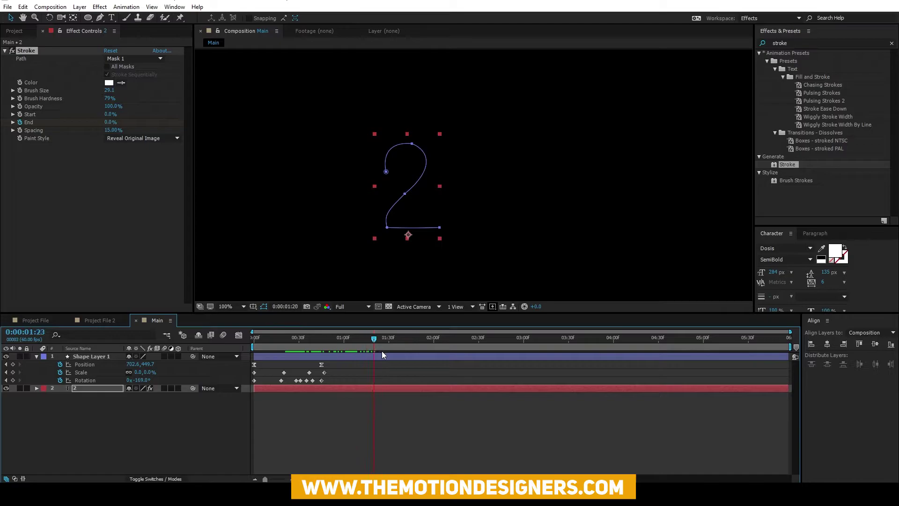
drag(110, 122, 159, 122)
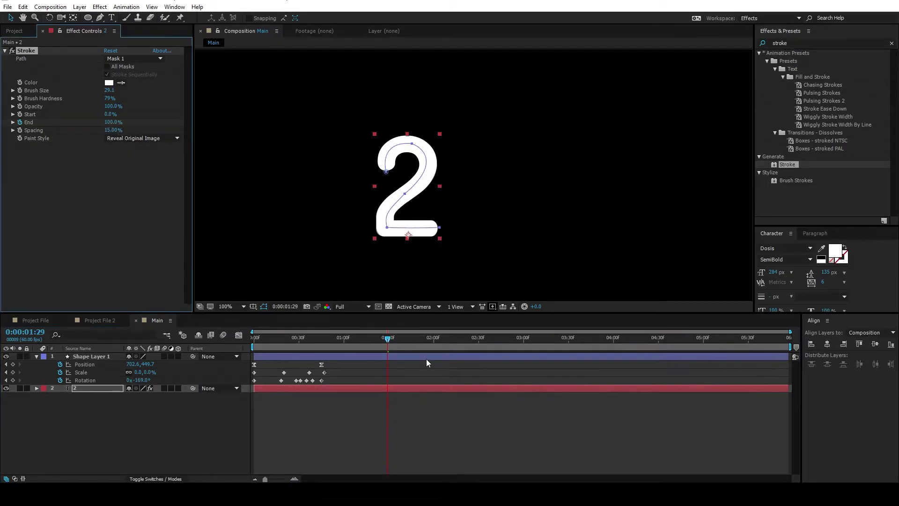
- Preview the reveal and shift both Stroke End keyframes a few frames earlier
key(u)
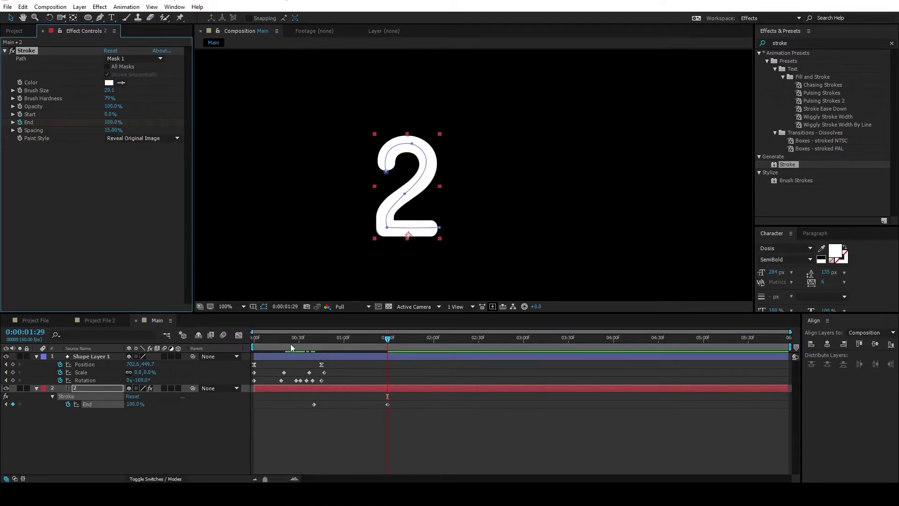
key(Home)
key(space)
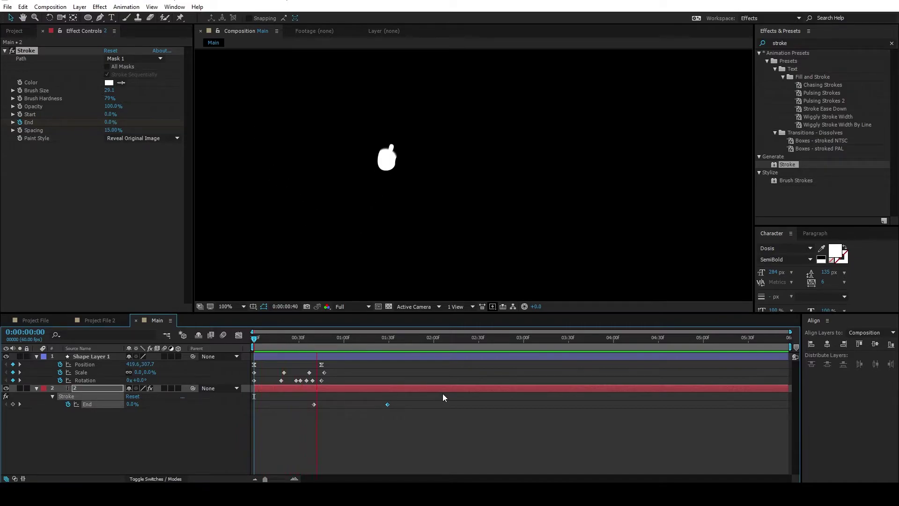
drag(279, 339, 302, 348)
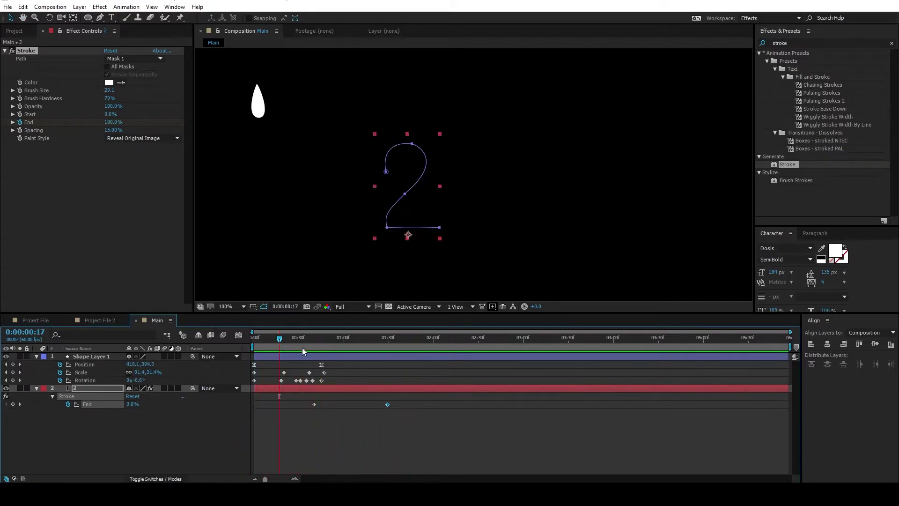
key(space)
drag(338, 339, 346, 380)
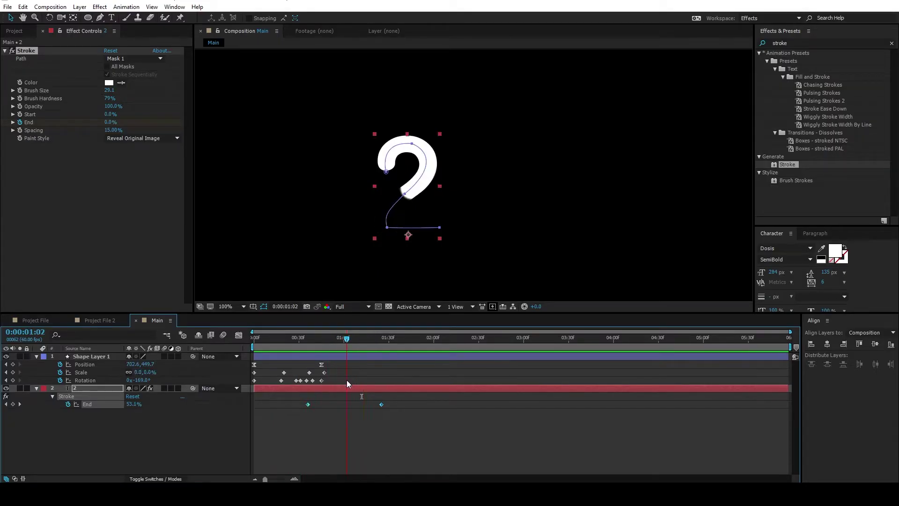
- Apply Easy Ease to both Stroke End keyframes and preview the animation from the start
click(403, 405)
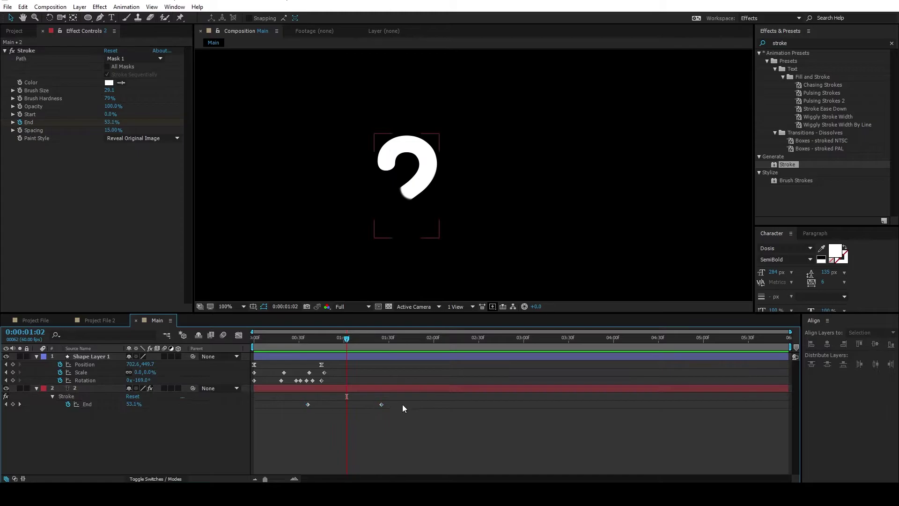
drag(402, 404, 265, 422)
key(F9)
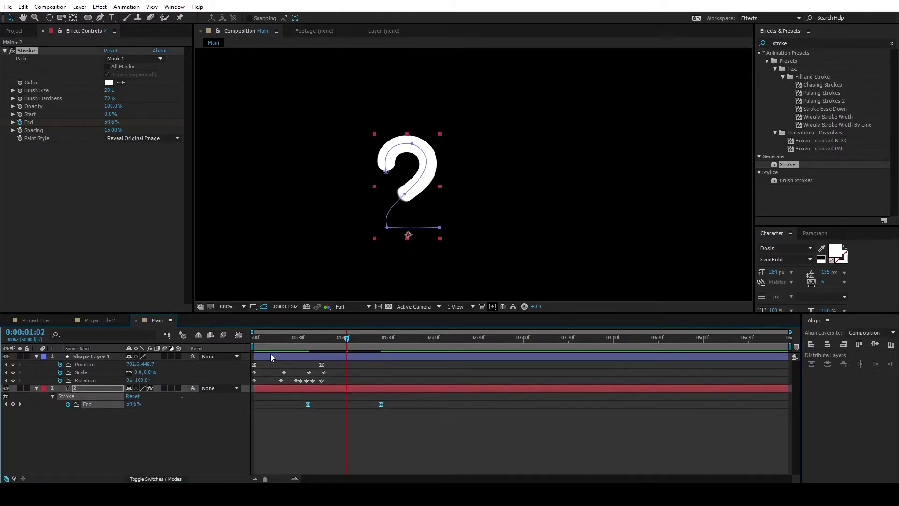
key(Home)
key(space)
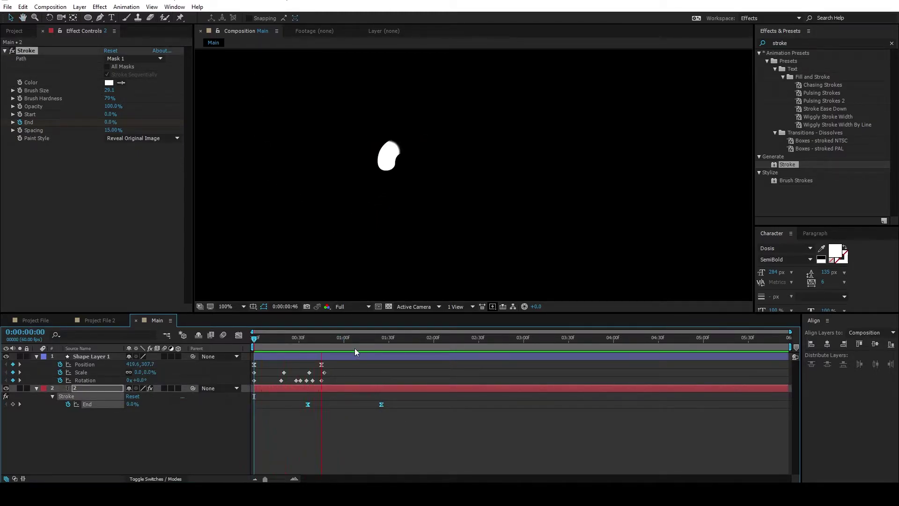
- Shorten the first End keyframe's influence in the speed graph so the reveal accelerates sooner, checking the timing against the teardrop
key(space)
click(239, 335)
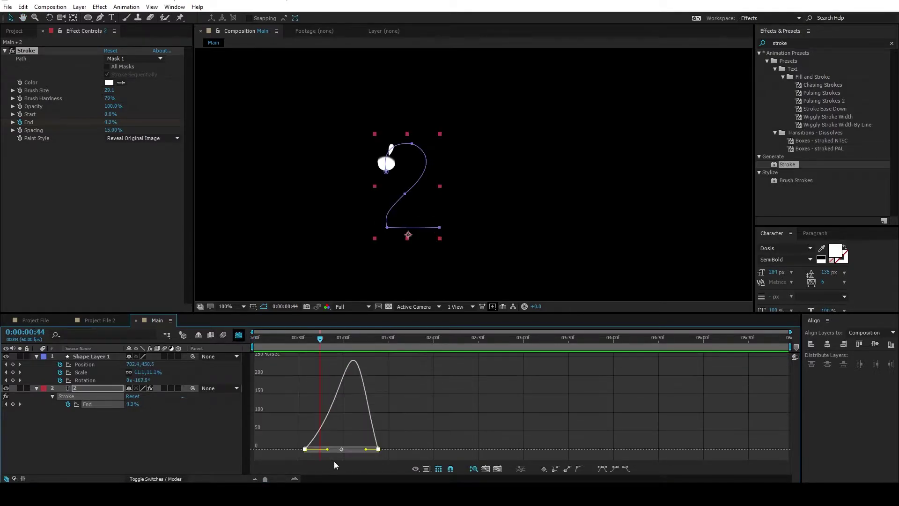
drag(330, 449, 309, 450)
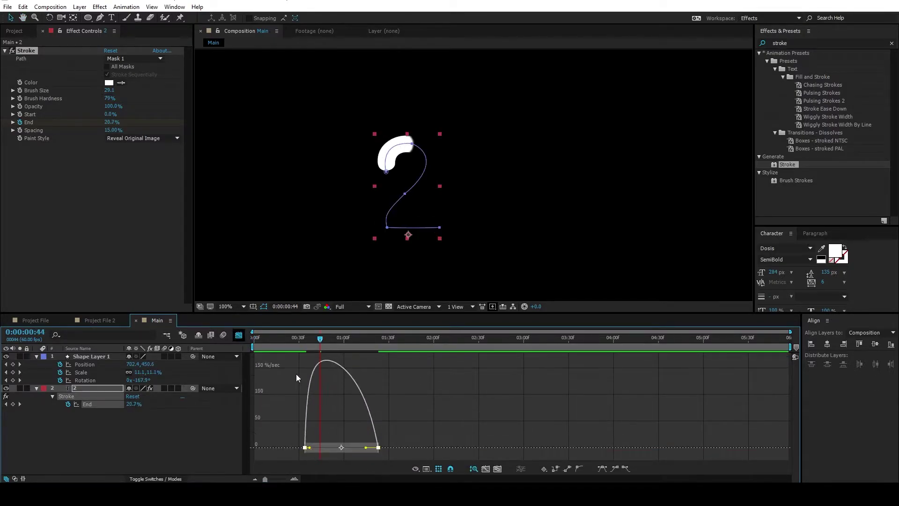
drag(300, 339, 313, 350)
drag(310, 449, 314, 450)
drag(276, 341, 325, 360)
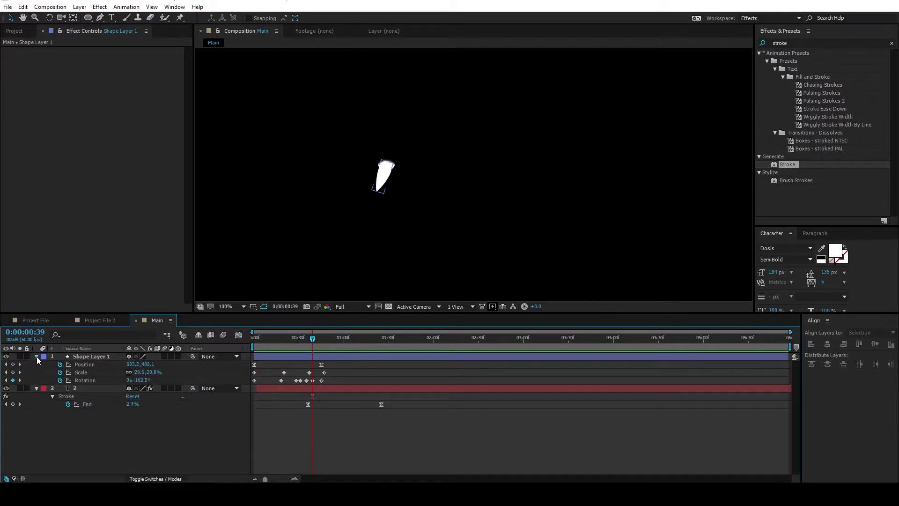
- Start keyframing the teardrop's Path 1 shape at 0:00:00:39
click(37, 356)
click(36, 356)
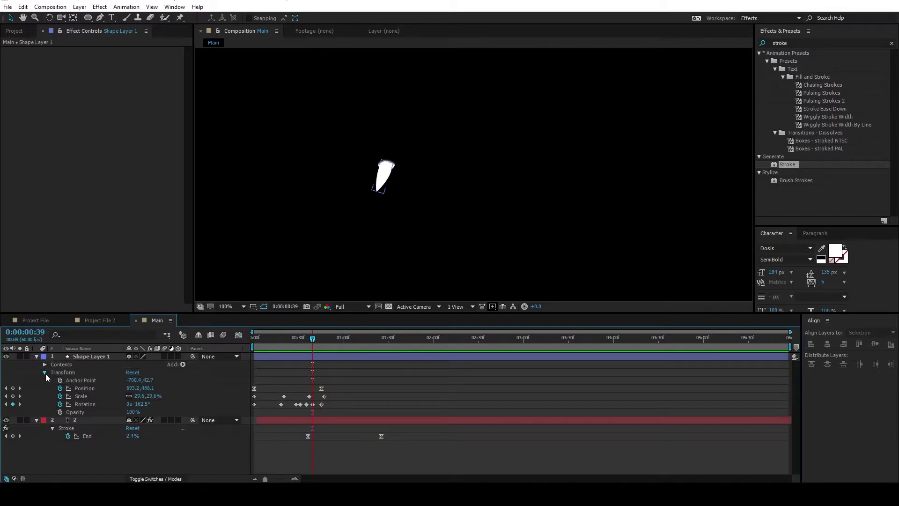
click(45, 373)
click(44, 364)
click(53, 372)
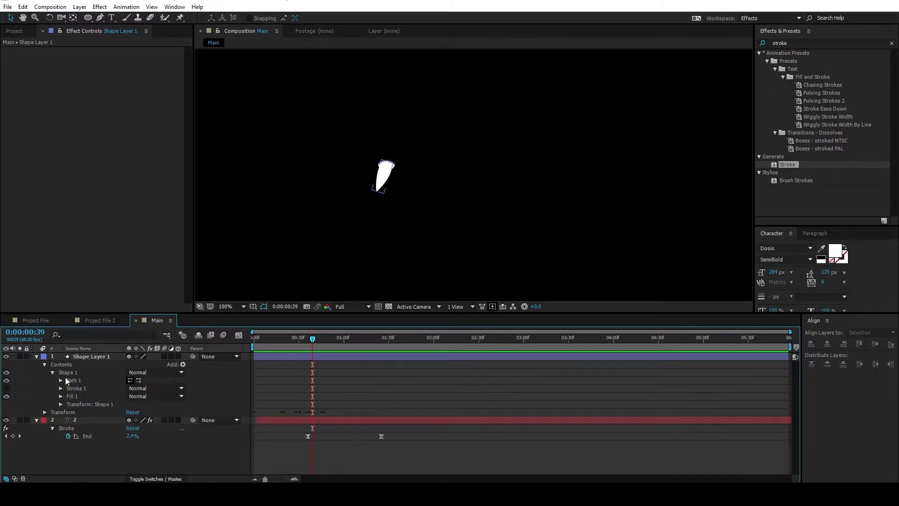
click(68, 381)
click(61, 381)
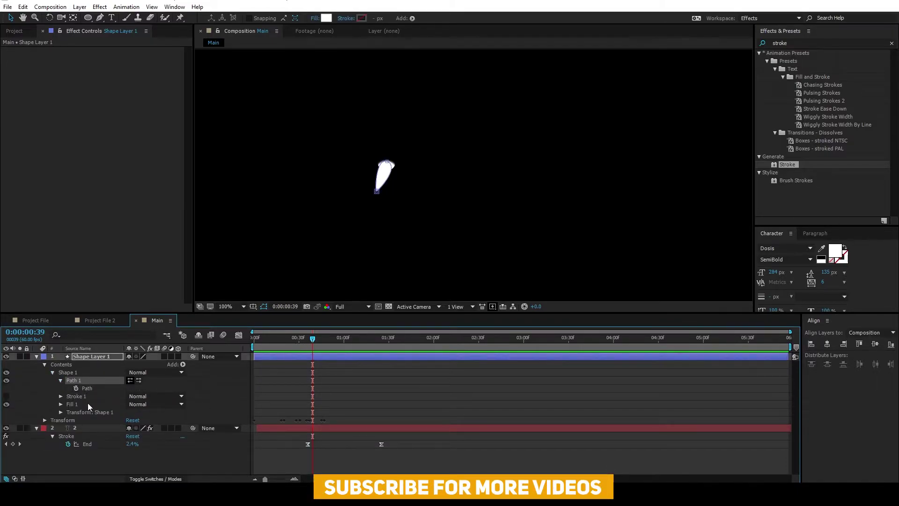
click(75, 388)
- At 0:00:00:43, reshape the teardrop's path by pulling its protruding end inward over the revealed part of the 2
drag(313, 338, 318, 342)
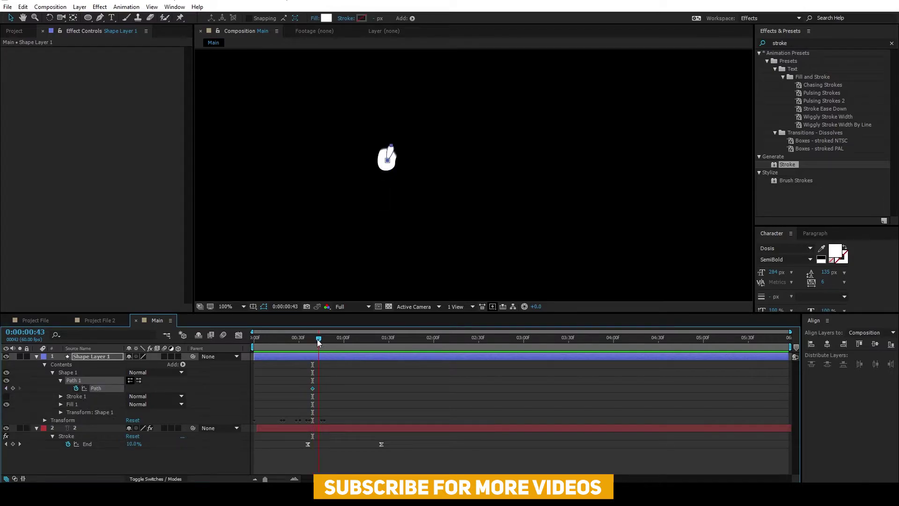
scroll(397, 145, up, 4)
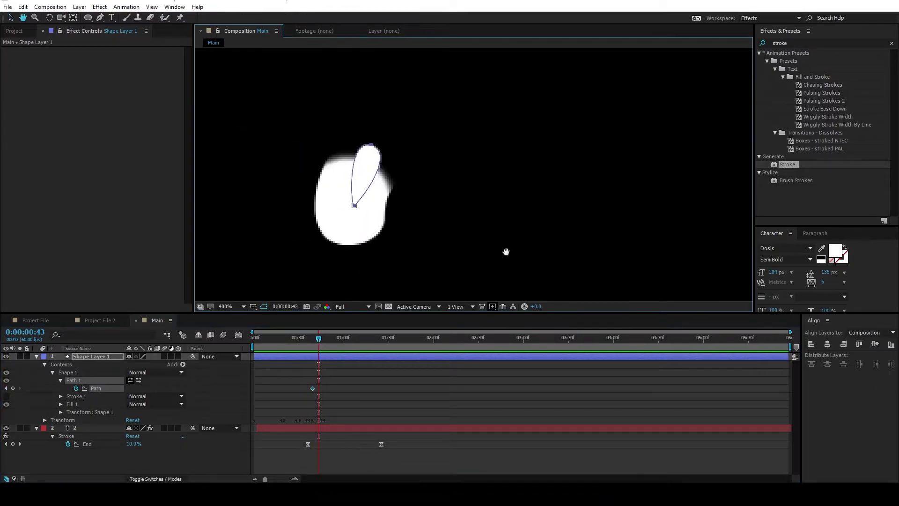
drag(371, 138, 354, 185)
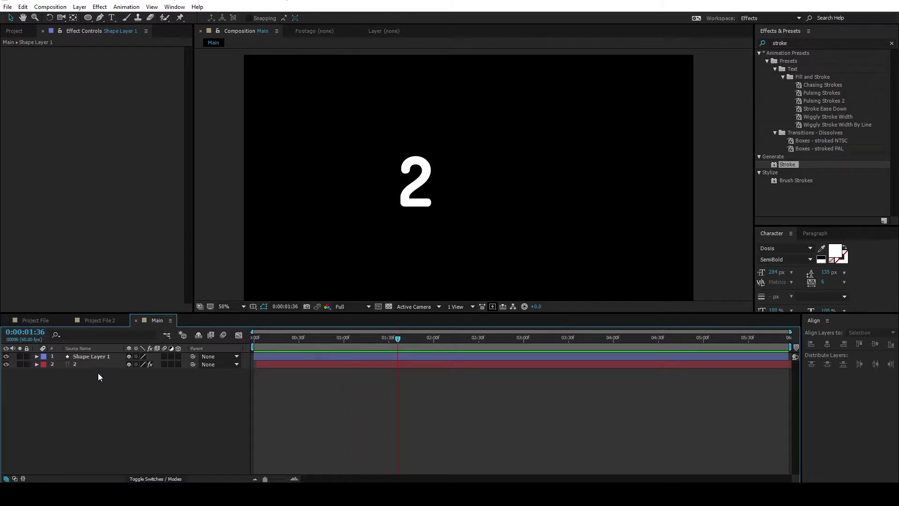
- Duplicate the teardrop and number layers and place the duplicated number directly below its duplicated teardrop
click(88, 363)
key(ctrl+a)
key(ctrl+d)
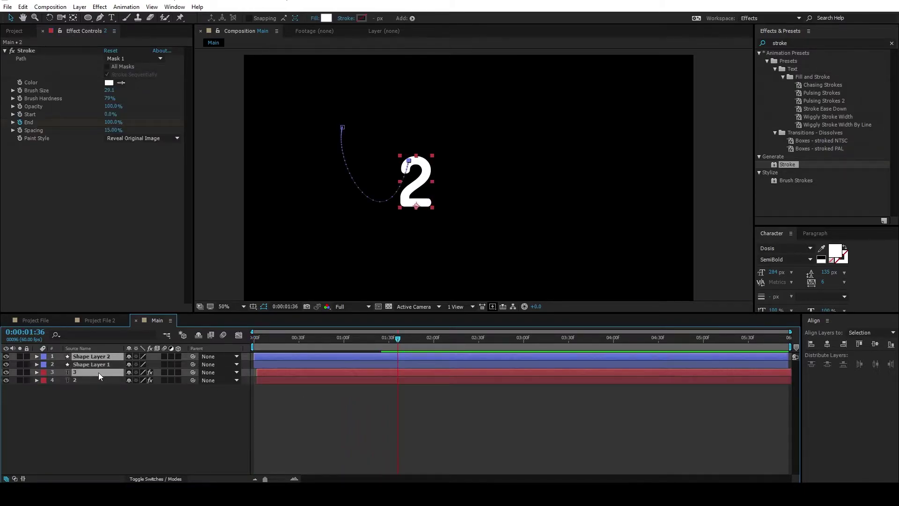
drag(98, 372, 98, 362)
click(110, 413)
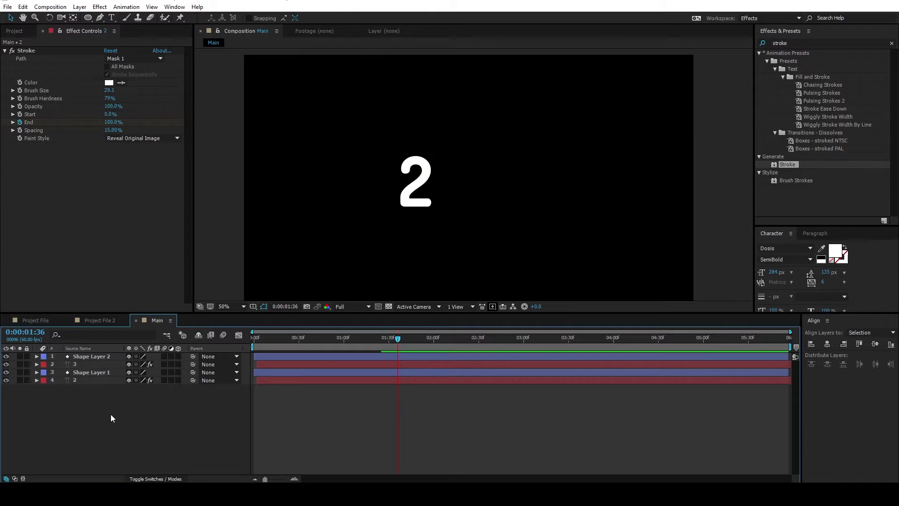
- Nudge the duplicated number horizontally until it sits just to the right of the original 2
click(83, 364)
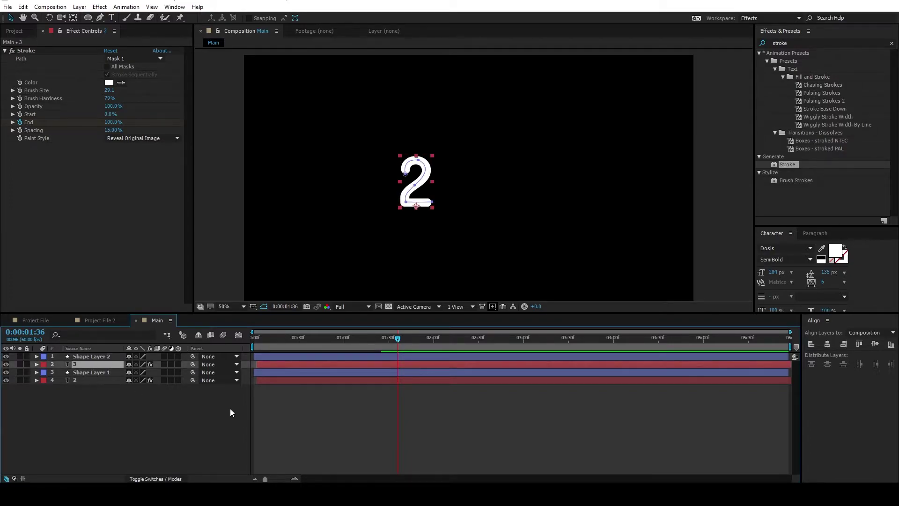
key(shift+Right)
key(shift+Right)
key(shift+Right)
key(shift+Right)
key(shift+Right)
key(shift+Right)
key(shift+Right)
key(shift+Right)
key(shift+Right)
key(shift+Right)
key(shift+Right)
key(shift+Right)
key(shift+Right)
key(shift+Right)
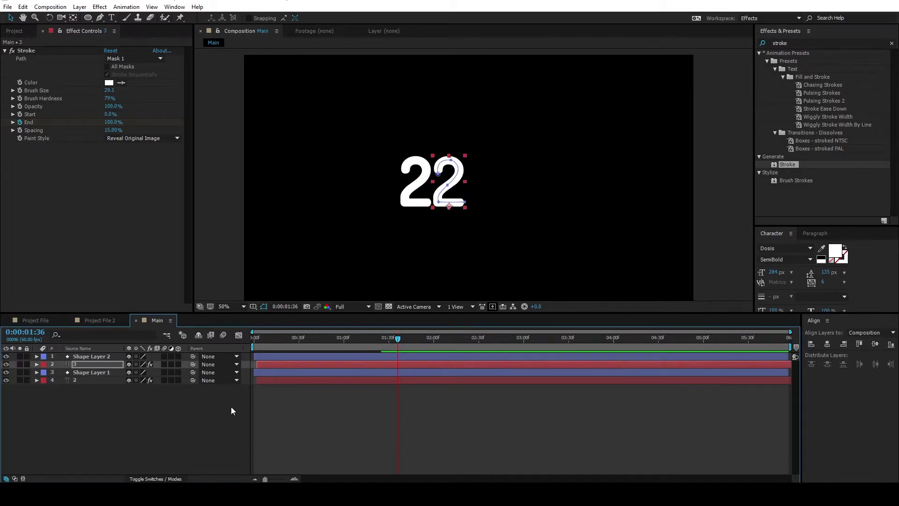
- Delete the mask from the duplicated number layer
click(83, 420)
click(86, 364)
key(m)
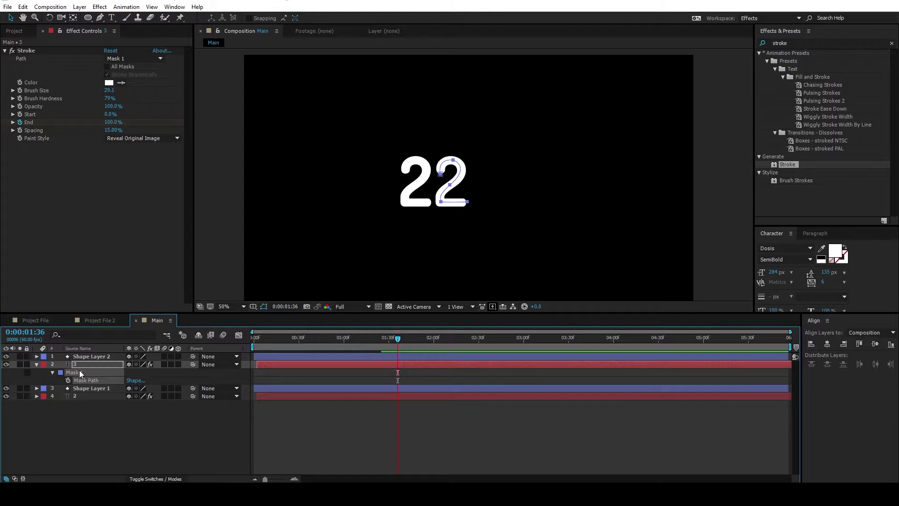
key(Delete)
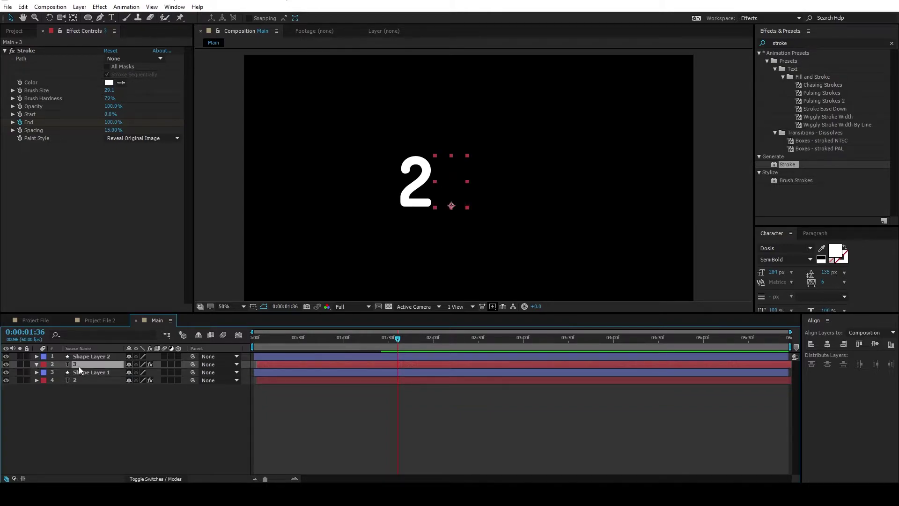
- Turn off the duplicated number's Stroke effect and change its text to 0
click(11, 50)
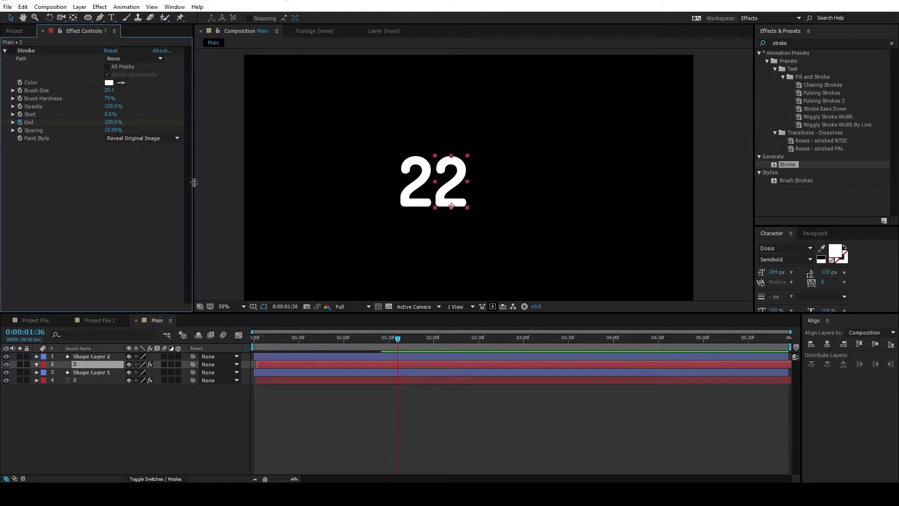
double_click(457, 194)
text(0)
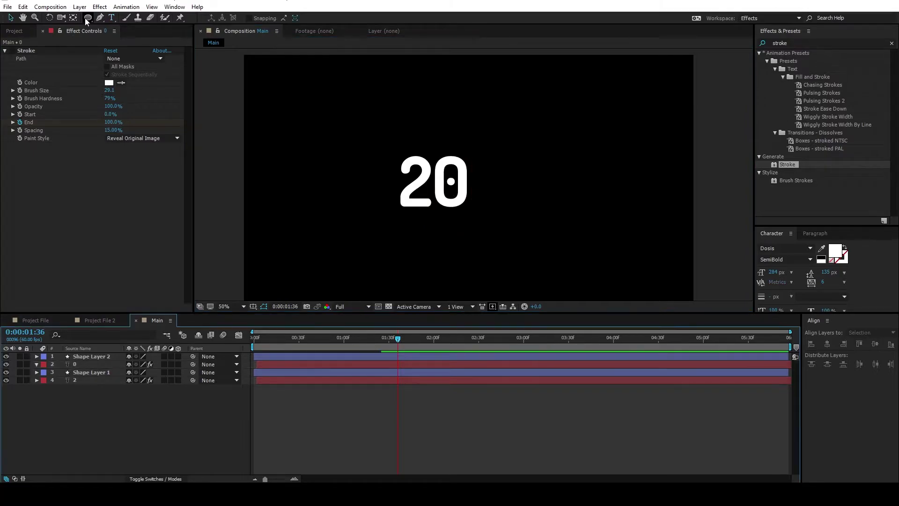
click(100, 18)
scroll(467, 200, up, 2)
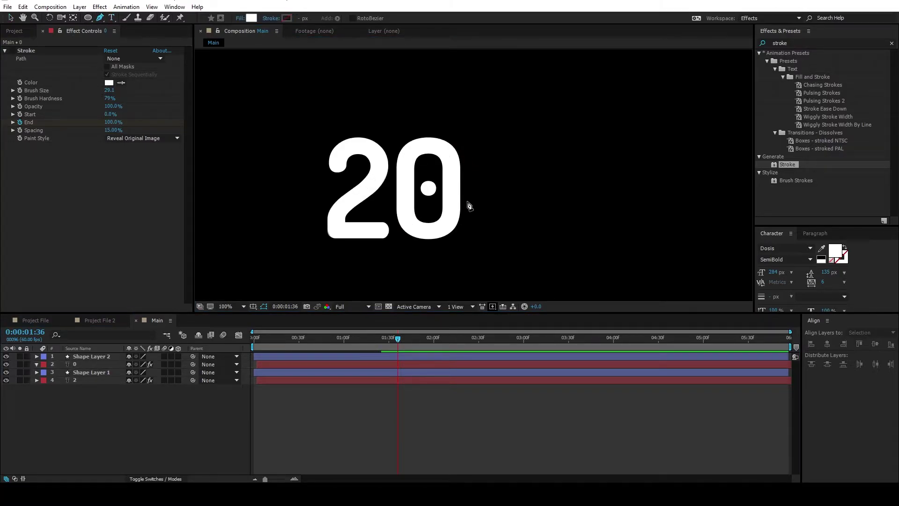
click(406, 220)
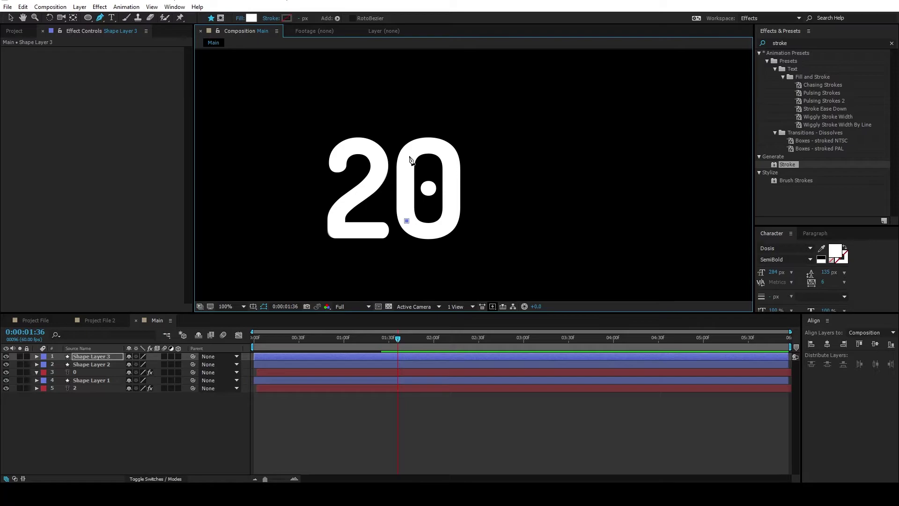
click(408, 156)
key(ctrl+z)
key(ctrl+z)
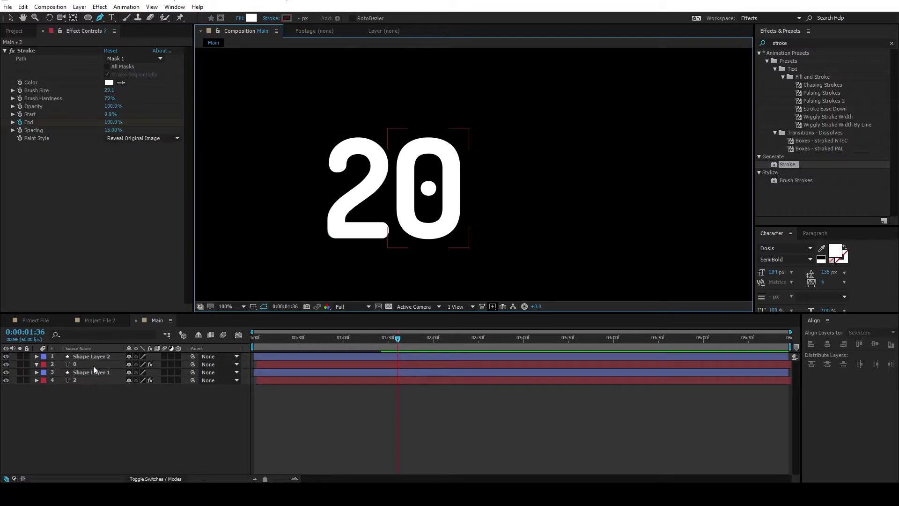
- Draw an open mask path with the Pen tool on the 0 layer, tracing the middle of the digit's stroke from its lower-left side around
click(94, 365)
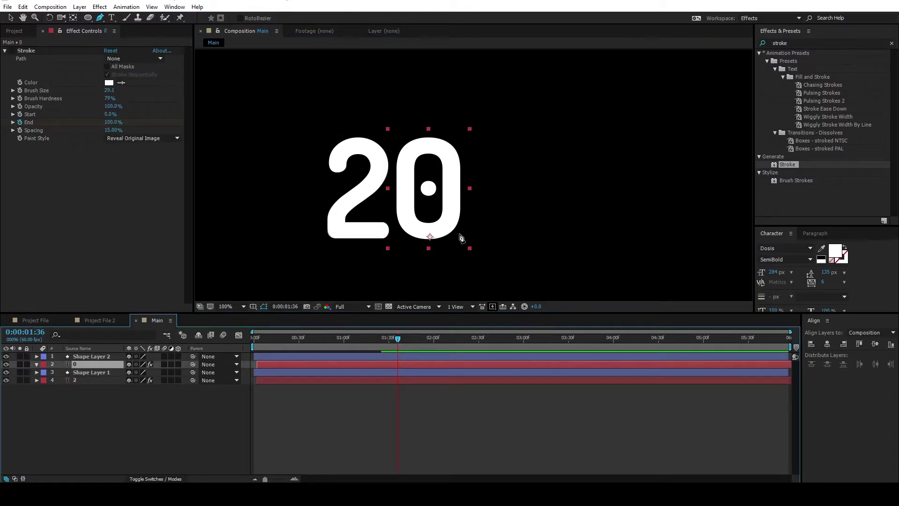
click(407, 216)
click(437, 143)
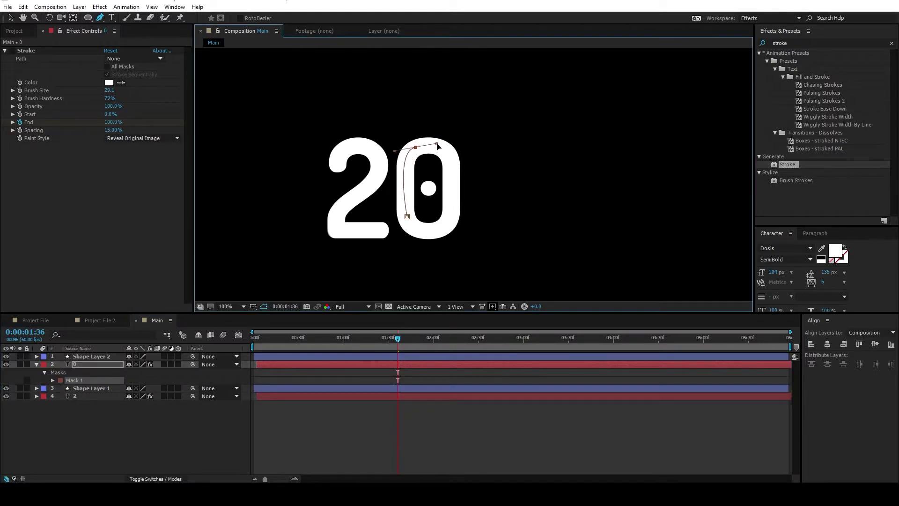
click(445, 148)
click(449, 163)
key(ctrl+z)
drag(450, 166, 451, 183)
drag(447, 220, 388, 207)
- Turn the 0's Stroke effect back on with Mask 1 as its path, and scrub through the reveal
click(9, 18)
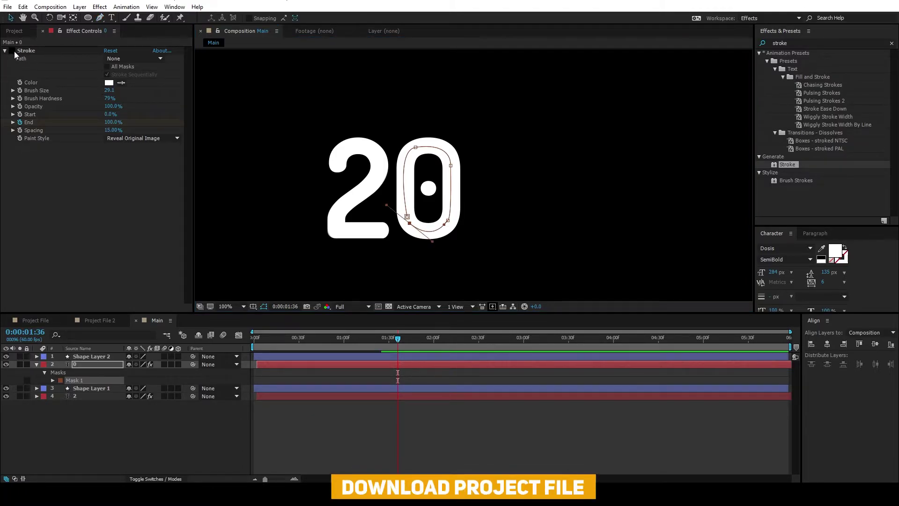
drag(259, 339, 382, 355)
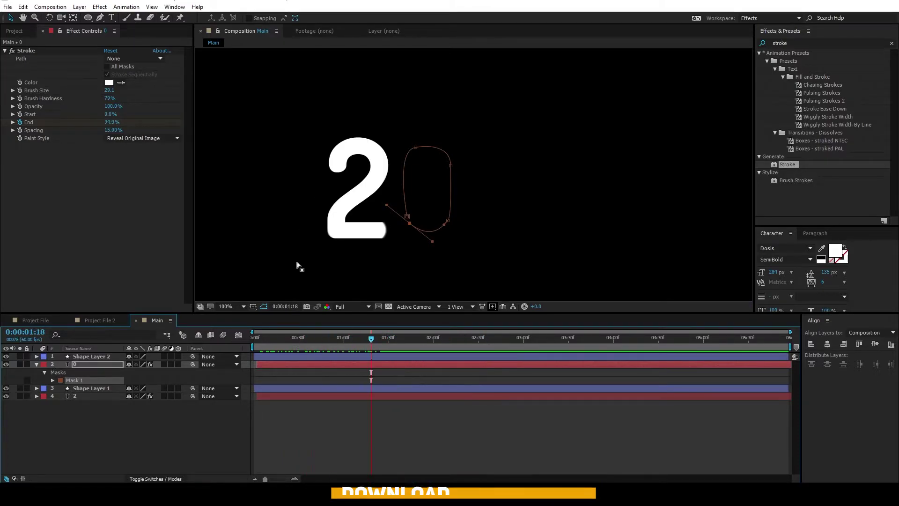
click(129, 60)
click(144, 82)
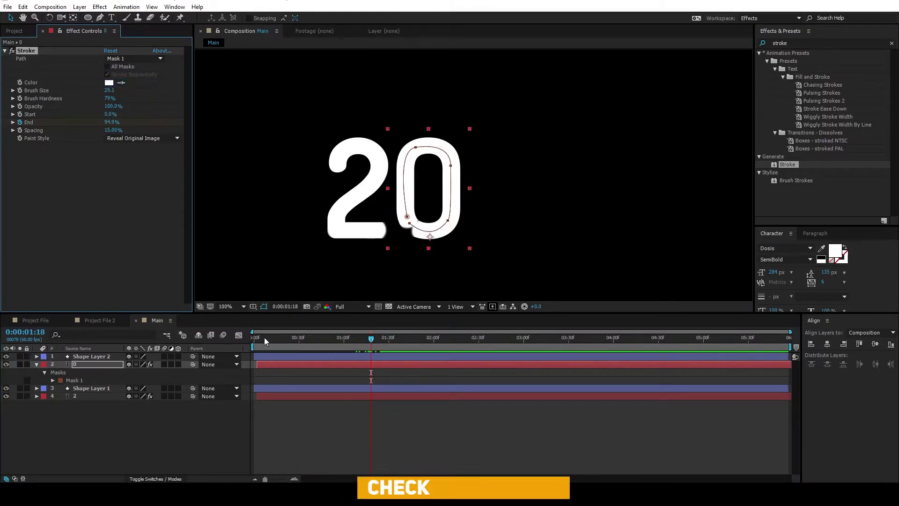
mouse_move(264, 337)
mouse_down()
mouse_move(346, 364)
mouse_move(410, 362)
mouse_move(340, 363)
mouse_up()
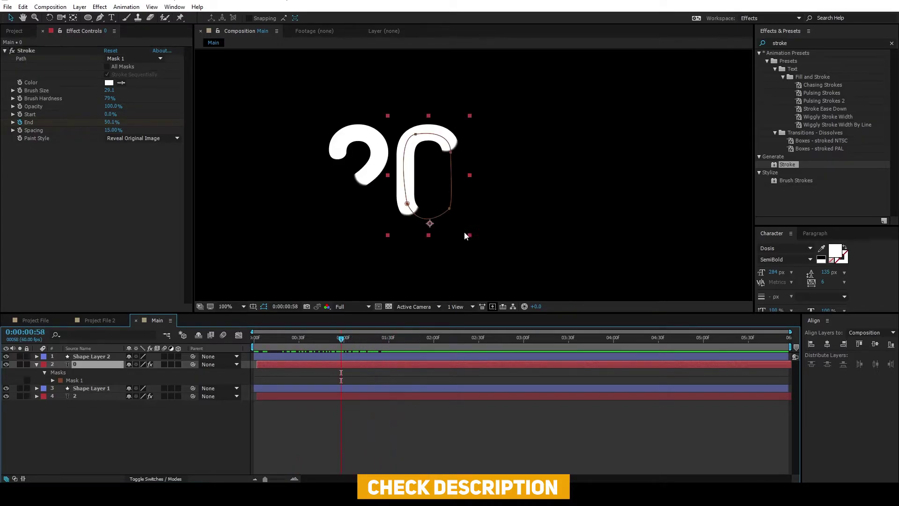
- Center the anchor point of the 0 layer in its content
click(100, 7)
mouse_move(126, 7)
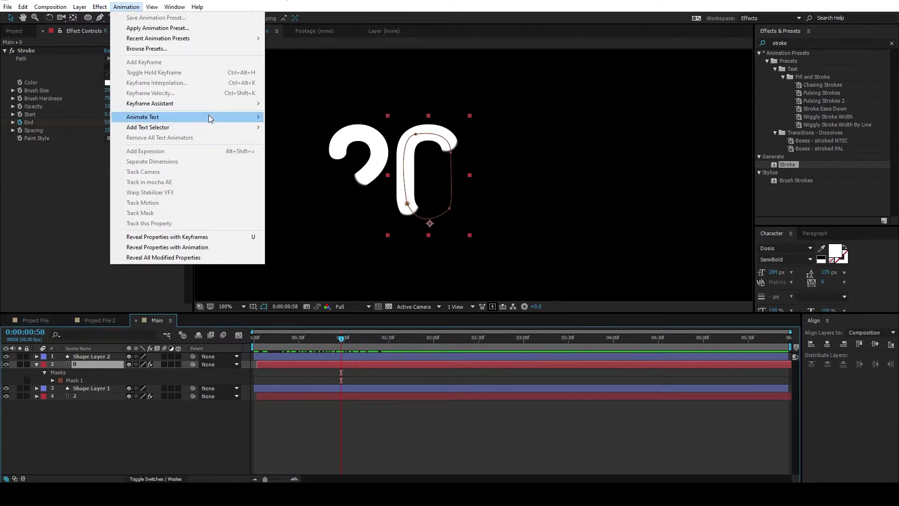
mouse_move(80, 6)
mouse_move(115, 117)
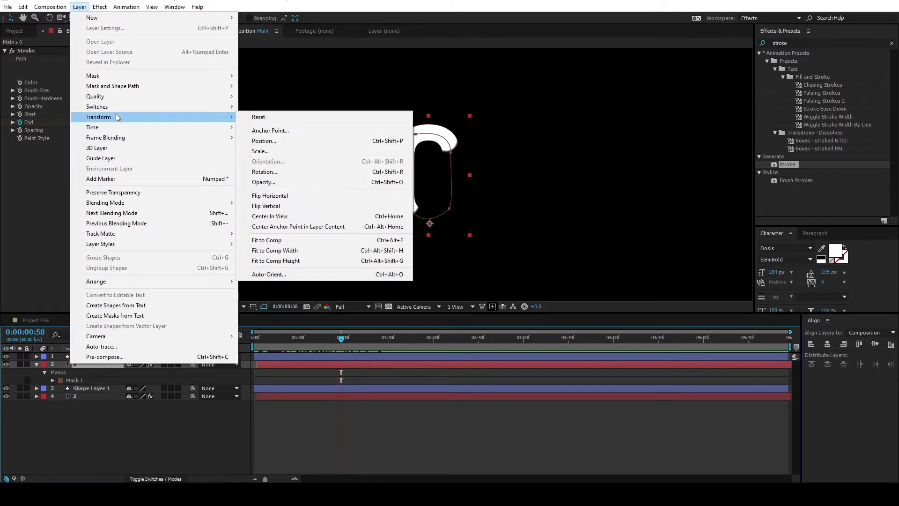
click(322, 226)
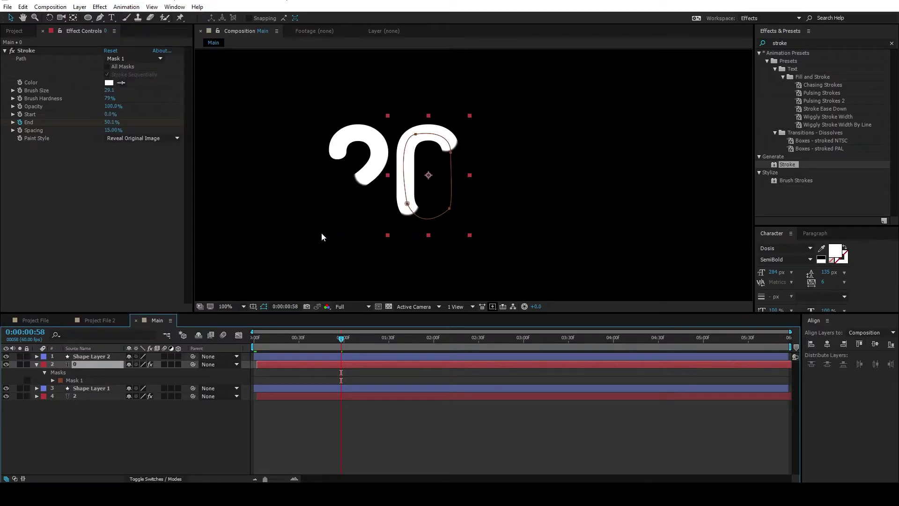
- Delay Shape Layer 2 and the 0 layer together by about 18 frames and preview the timing
key(u)
shift+click(276, 355)
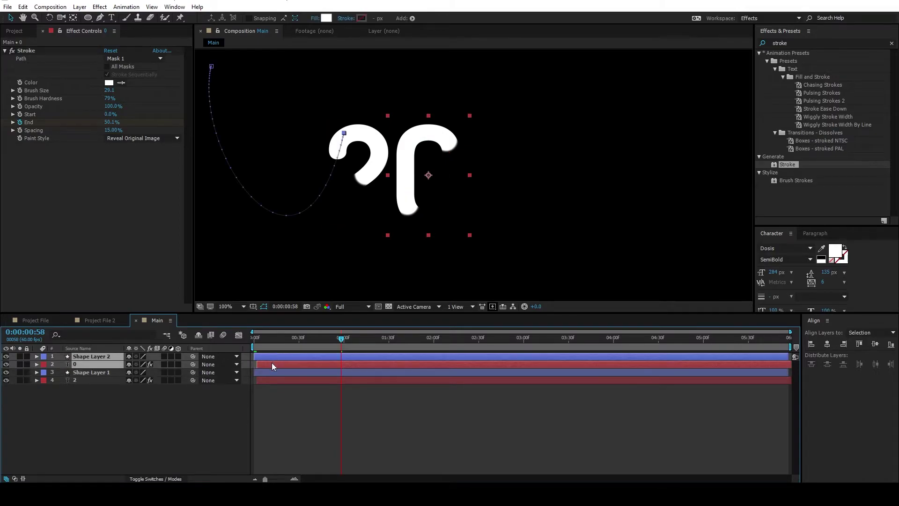
drag(271, 364, 344, 348)
key(space)
click(114, 423)
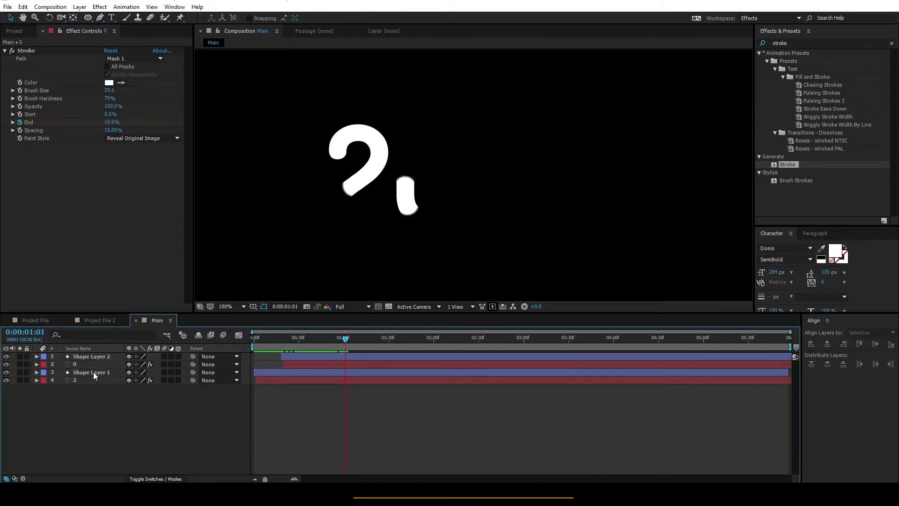
- Move the end of Shape Layer 2's motion path to the 0's lower-left stroke and its start well to the right of the digits
click(83, 357)
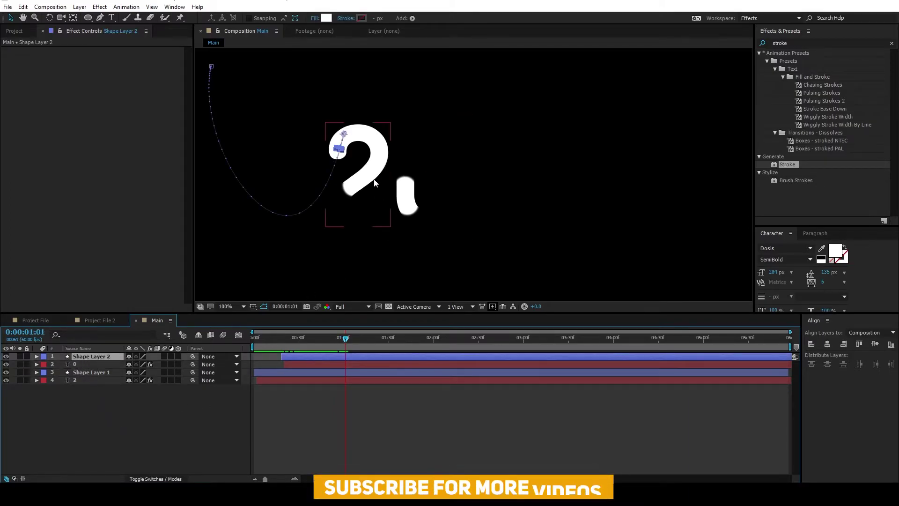
drag(345, 136, 414, 213)
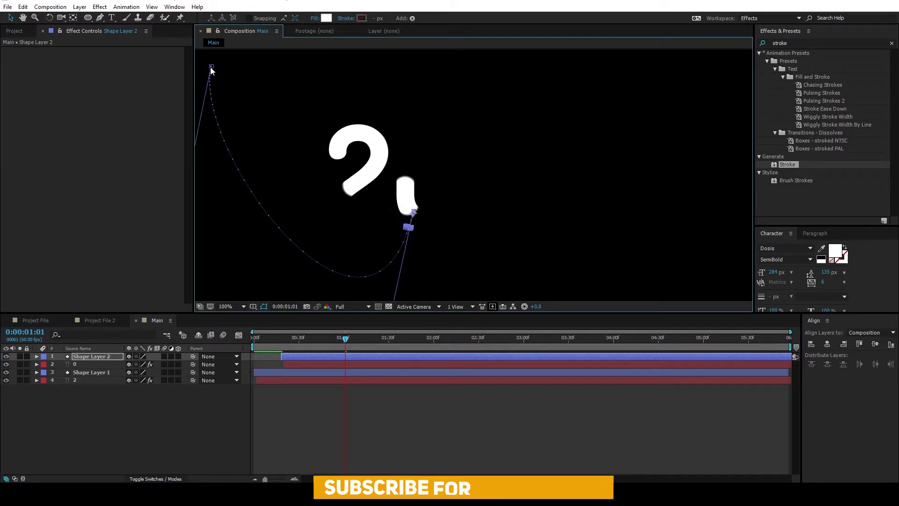
drag(212, 68, 573, 202)
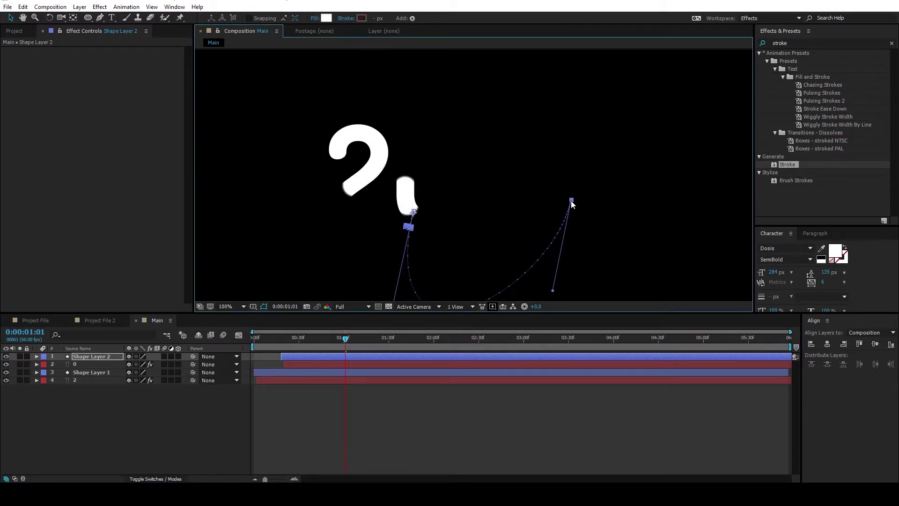
- Reshape Shape Layer 2's motion path into a shallow S-curve that ends inside the 0's lower-left stroke
key(space)
key(space)
drag(469, 248, 439, 195)
drag(435, 246, 410, 184)
key(v)
drag(327, 265, 411, 158)
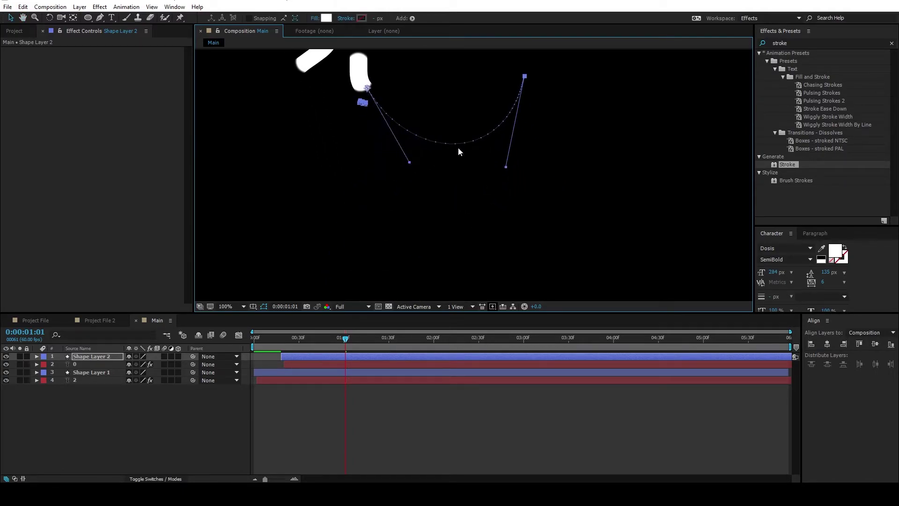
drag(525, 78, 569, 118)
drag(550, 208, 433, 96)
drag(434, 99, 419, 217)
drag(554, 235, 553, 219)
drag(394, 280, 401, 278)
drag(352, 206, 343, 194)
drag(391, 265, 384, 271)
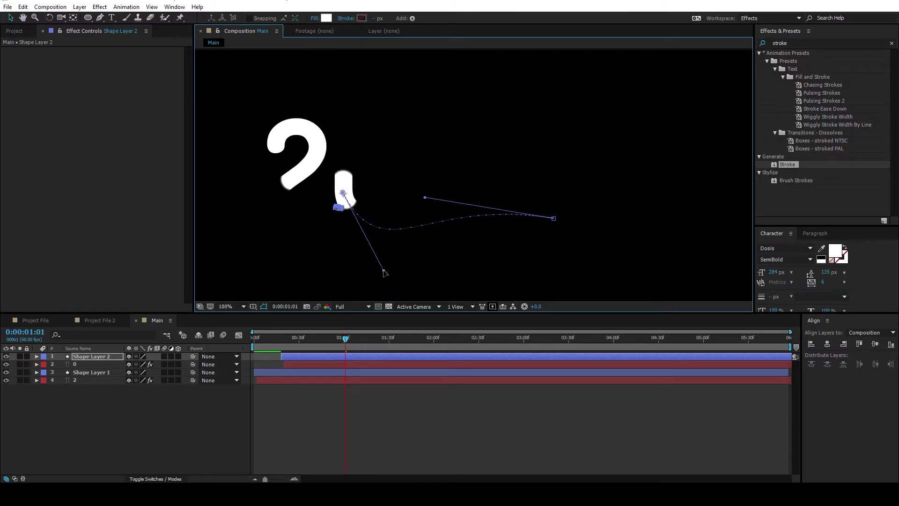
- Remove the rotation keyframes from Shape Layer 2 and set its rotation to 76.8° at 0:00:00:46 to align the teardrop with its path
drag(345, 339, 323, 359)
click(83, 356)
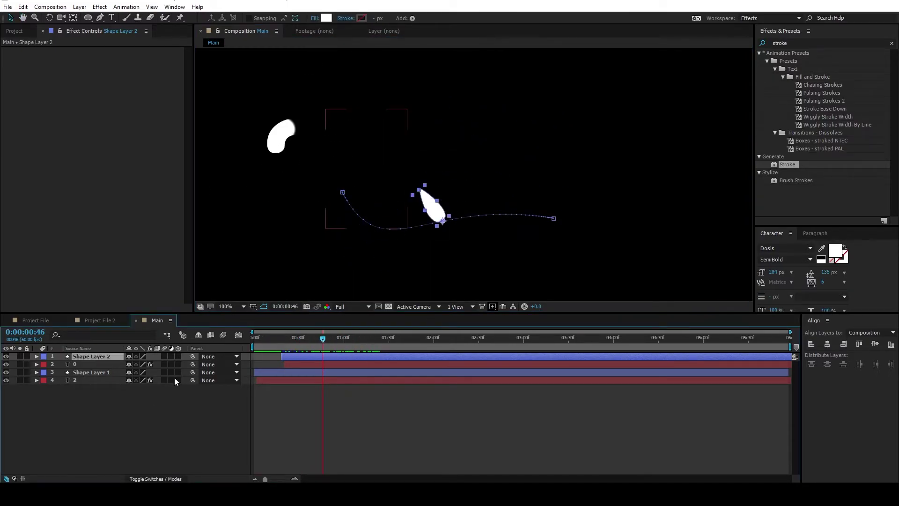
key(u)
click(60, 388)
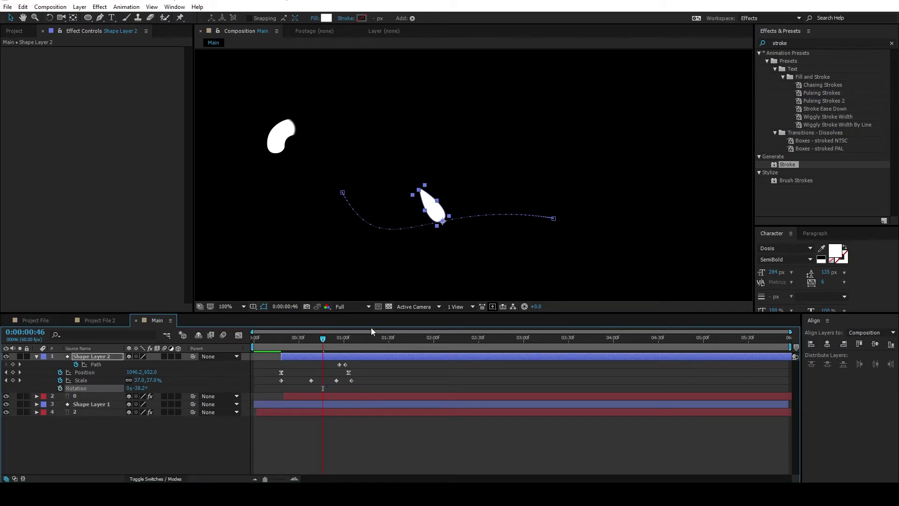
drag(142, 389, 189, 383)
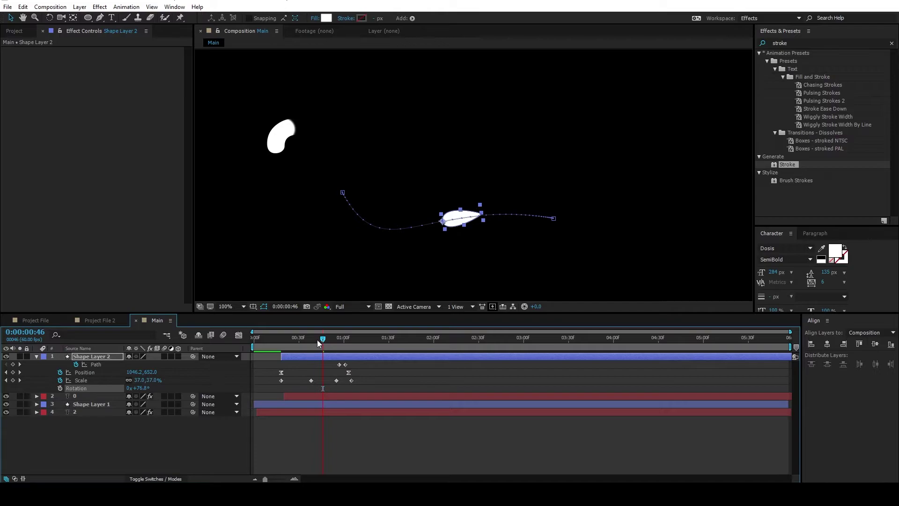
- Keyframe Shape Layer 2's rotation at several points from 0:00:00:28 to 0:00:00:59 so the teardrop keeps following its curved path
drag(317, 342, 296, 352)
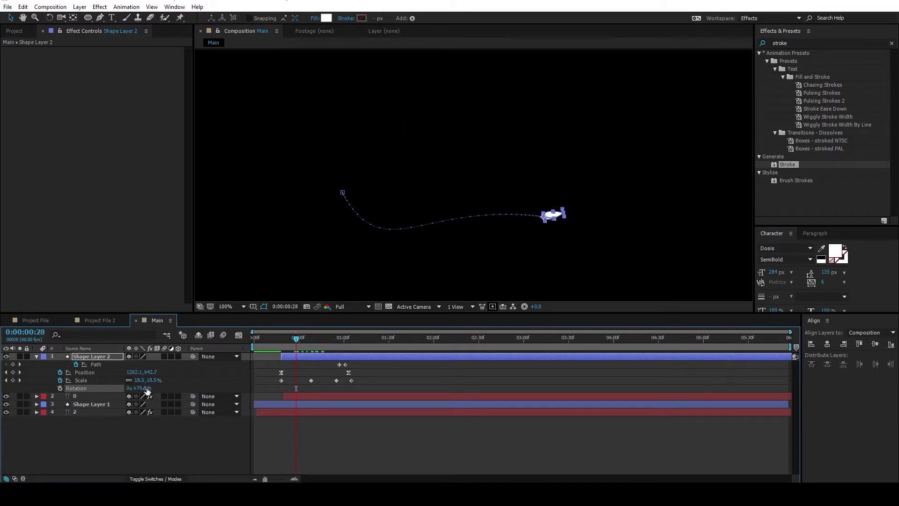
drag(146, 389, 150, 388)
drag(298, 337, 330, 352)
drag(144, 388, 149, 388)
mouse_move(328, 338)
mouse_down()
mouse_move(345, 351)
mouse_move(337, 350)
mouse_up()
drag(144, 388, 150, 388)
drag(336, 338, 343, 341)
drag(144, 388, 153, 385)
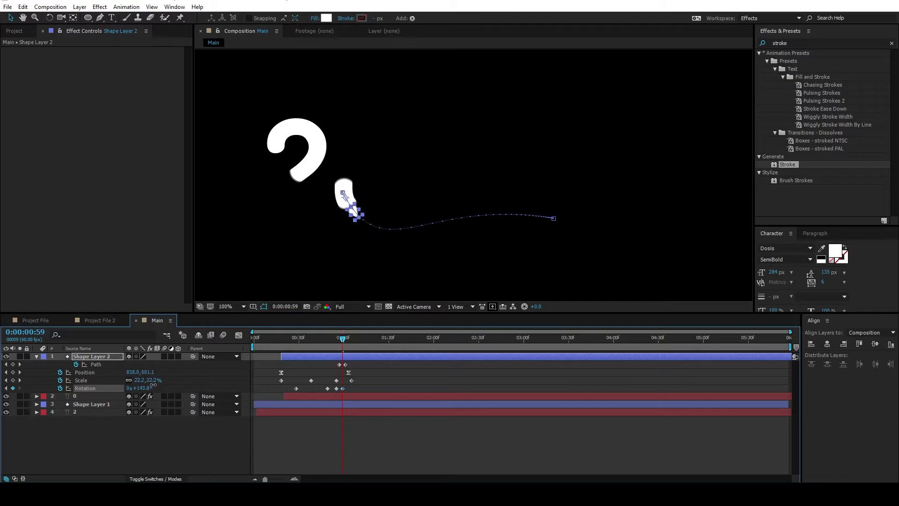
- Extend the start of Shape Layer 2's motion path farther right, refine the path, and preview the teardrop's flight
key(space)
click(348, 418)
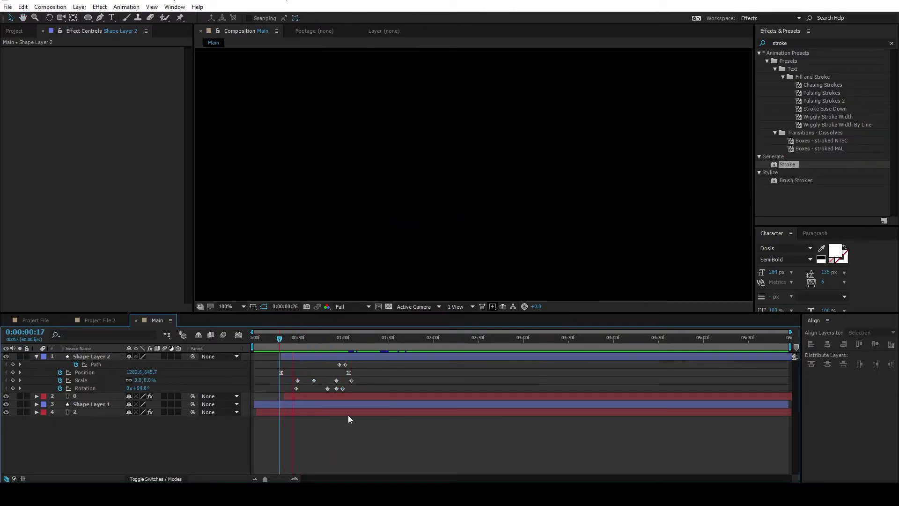
click(281, 373)
scroll(474, 175, down, 1)
drag(283, 338, 341, 364)
click(255, 338)
click(367, 443)
key(space)
click(342, 357)
scroll(345, 244, up, 1)
drag(375, 221, 374, 256)
click(363, 435)
key(space)
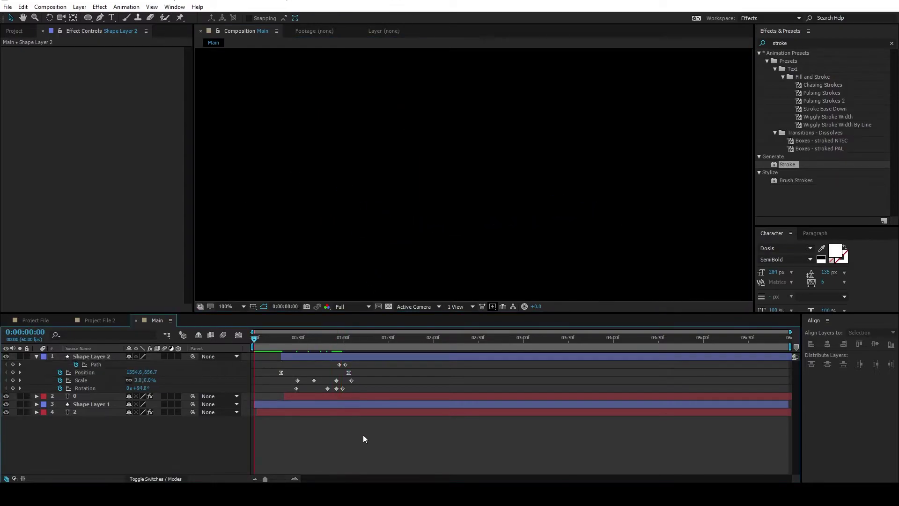
- Trim the end of Shape Layer 2 to just after the teardrop reaches the 0
drag(365, 338, 420, 339)
click(368, 357)
key(alt+bracketright)
- Keyframe the 0's rotation from 0° at the teardrop layer's end to 180° at 0:00:01:51
click(83, 396)
key(r)
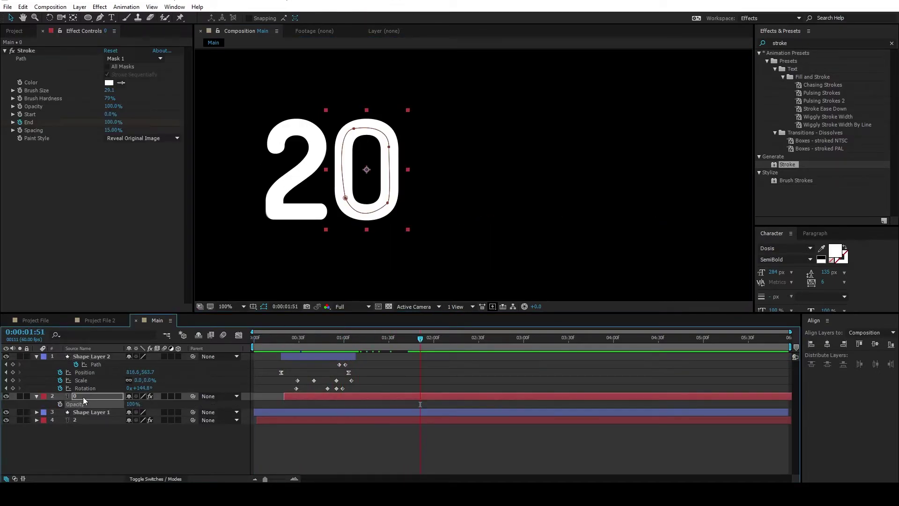
click(60, 403)
drag(422, 405, 358, 407)
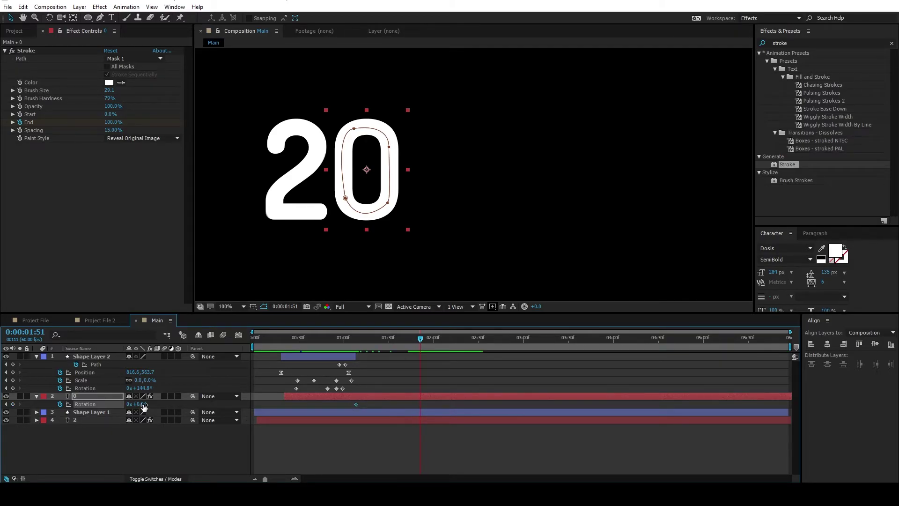
click(143, 404)
text(180)
key(Return)
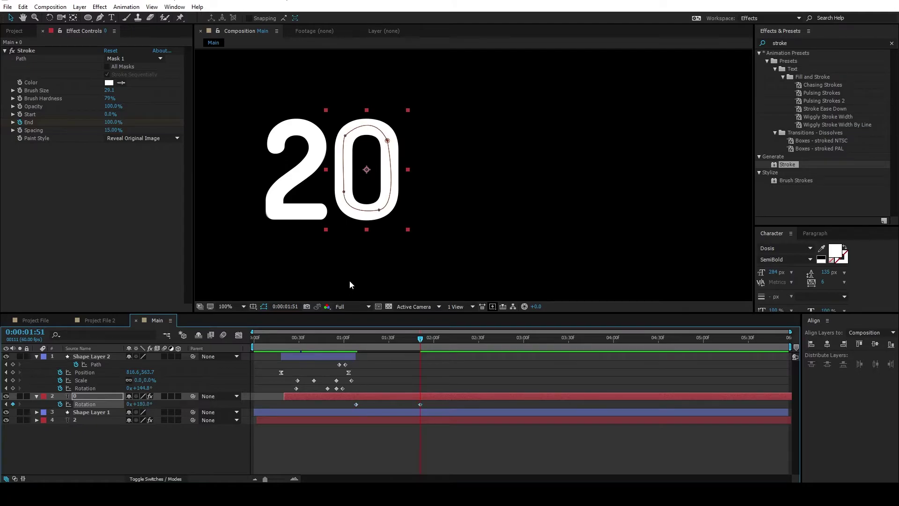
- Apply Easy Ease to both rotation keyframes of the 0 and play back the spin
drag(343, 341, 434, 358)
key(space)
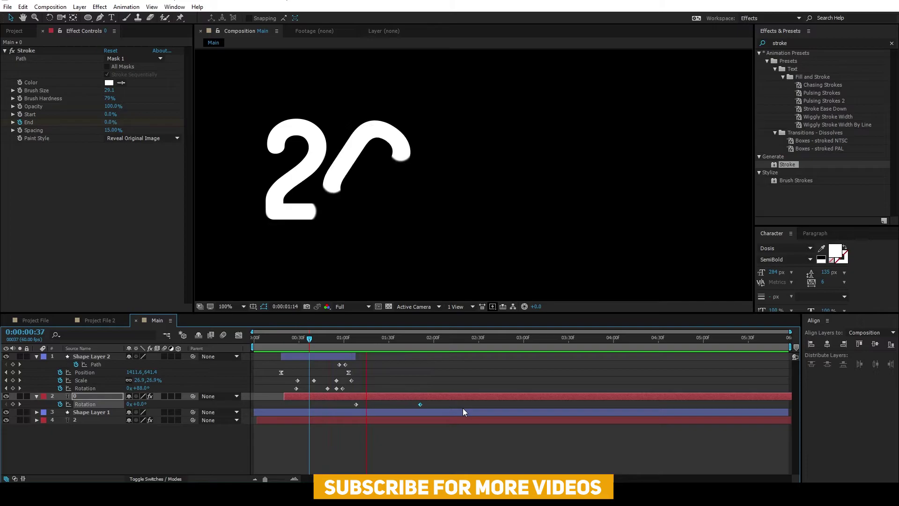
key(space)
drag(439, 401, 336, 408)
key(F9)
click(412, 442)
key(space)
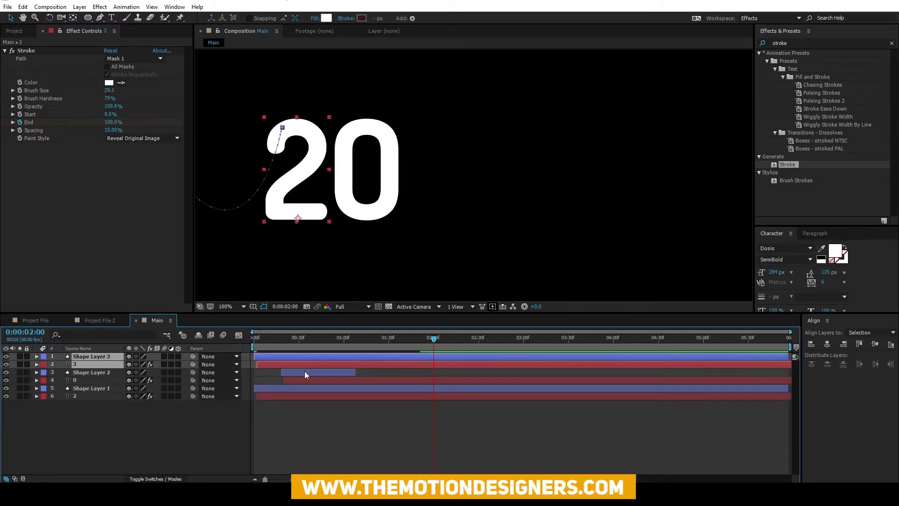
- Review the animation with the third teardrop by scrubbing through its curved flight
key(space)
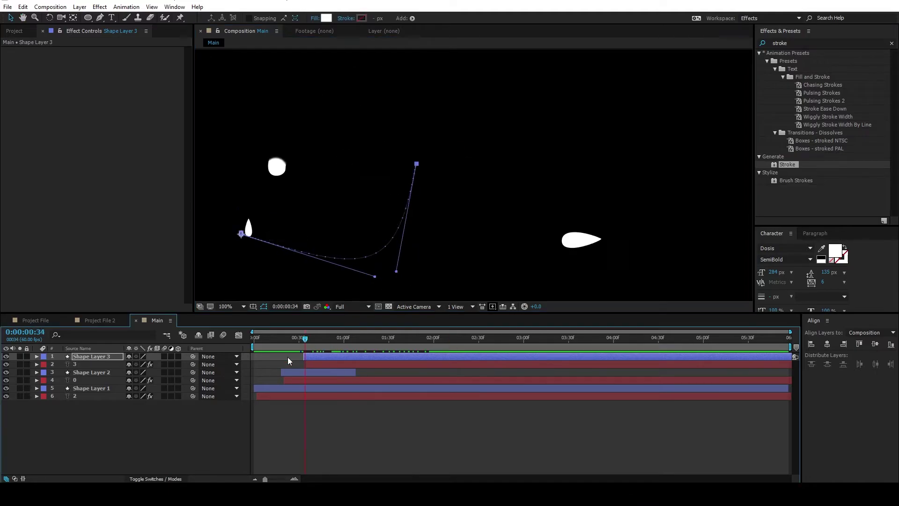
drag(296, 337, 361, 337)
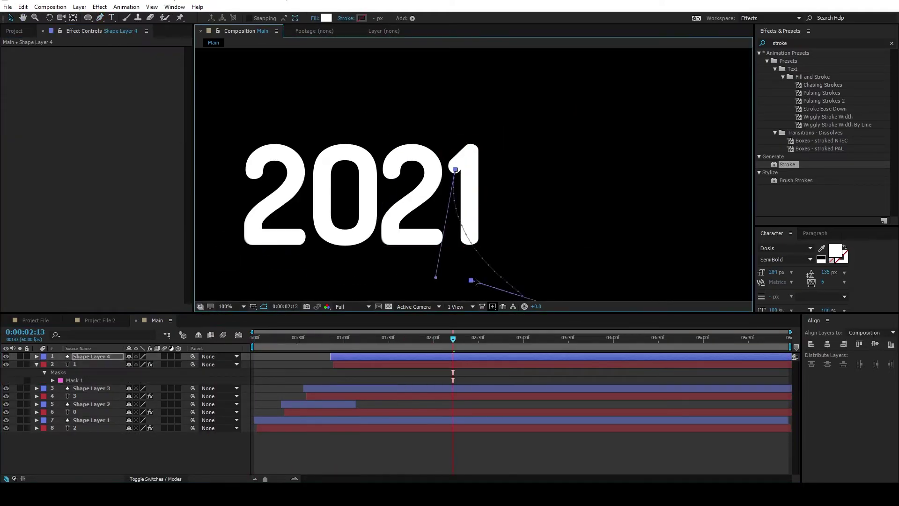
- Move the start of Shape Layer 4's motion path to the lower right of the 1 and adjust the curve's handle at its end
drag(475, 281, 544, 227)
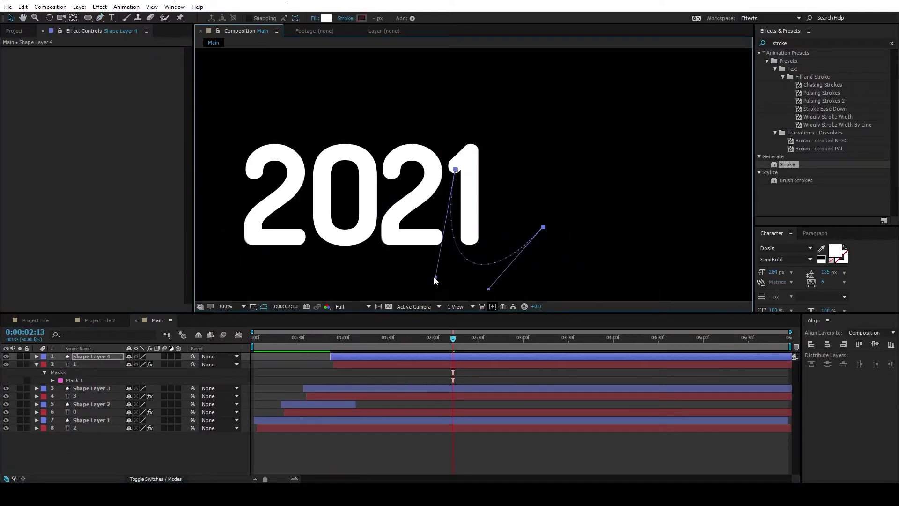
drag(435, 279, 423, 275)
- Adjust Shape Layer 4's rotation keyframes so the fourth teardrop points along its path
drag(453, 338, 390, 339)
scroll(418, 215, up, 2)
scroll(417, 216, down, 1)
scroll(417, 219, down, 1)
key(u)
drag(138, 388, 149, 387)
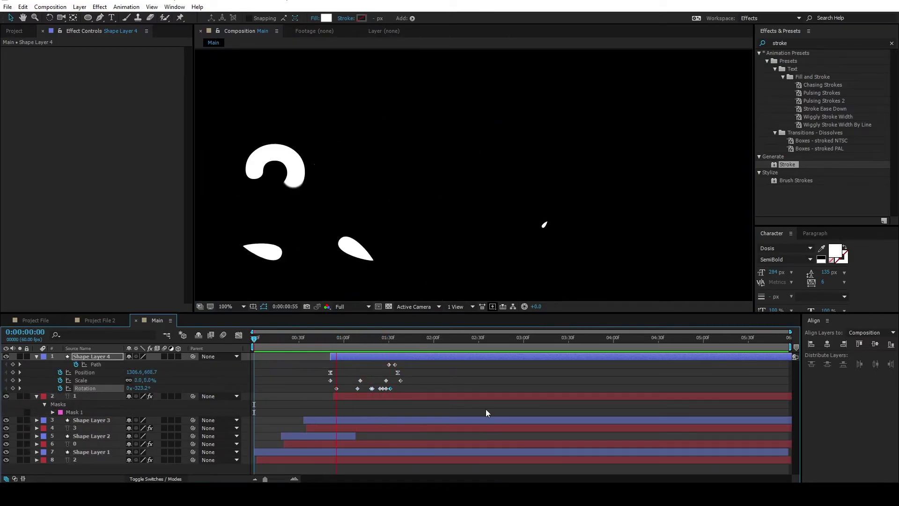
- Stop the animation playback and collapse the properties of Shape Layer 4 and the 1 layer
click(485, 410)
scroll(474, 206, down, 1)
key(space)
click(37, 357)
click(37, 364)
- Apply the Roughen Edges effect to the first 2 of 2021, keeping its default settings
click(798, 43)
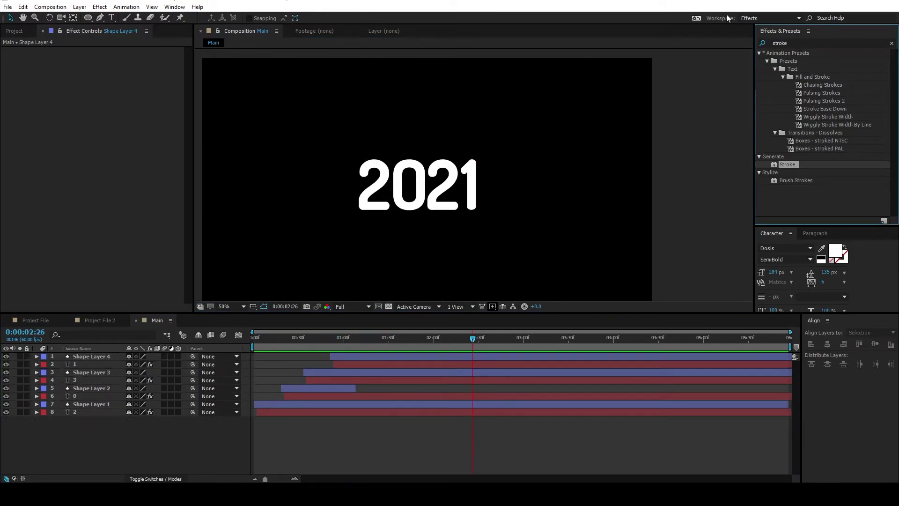
click(802, 42)
text(roughen)
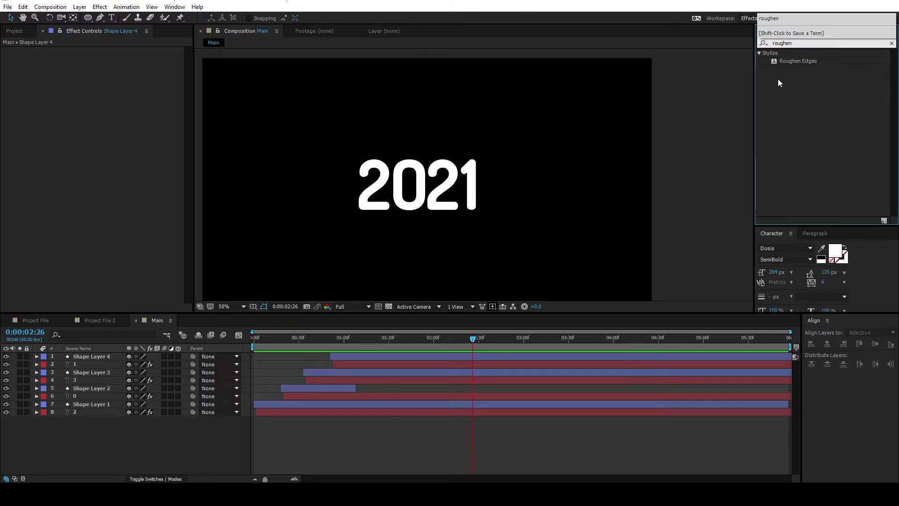
drag(794, 65, 91, 413)
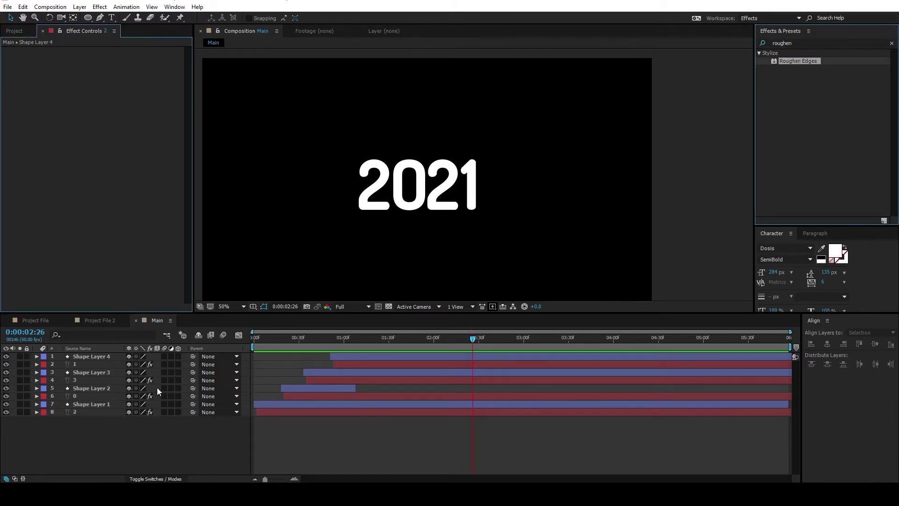
scroll(383, 229, up, 4)
scroll(372, 221, down, 2)
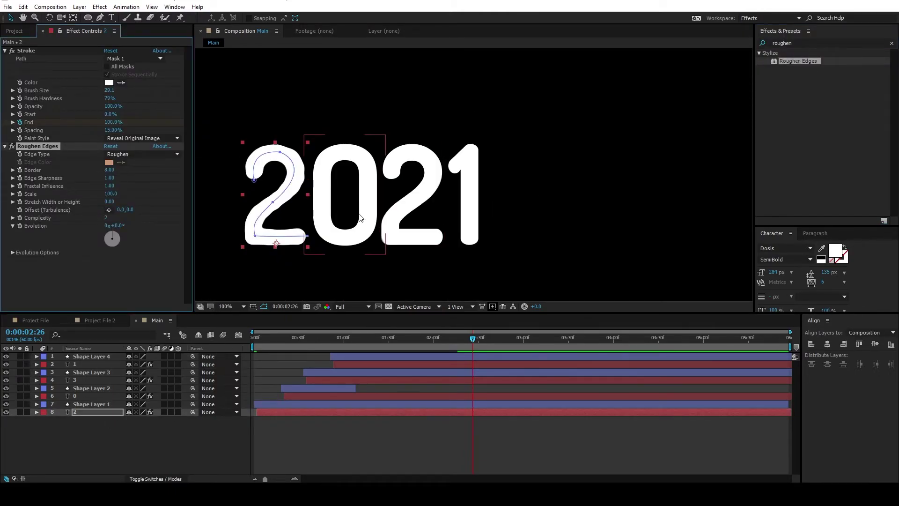
key(h)
drag(296, 221, 375, 212)
click(380, 455)
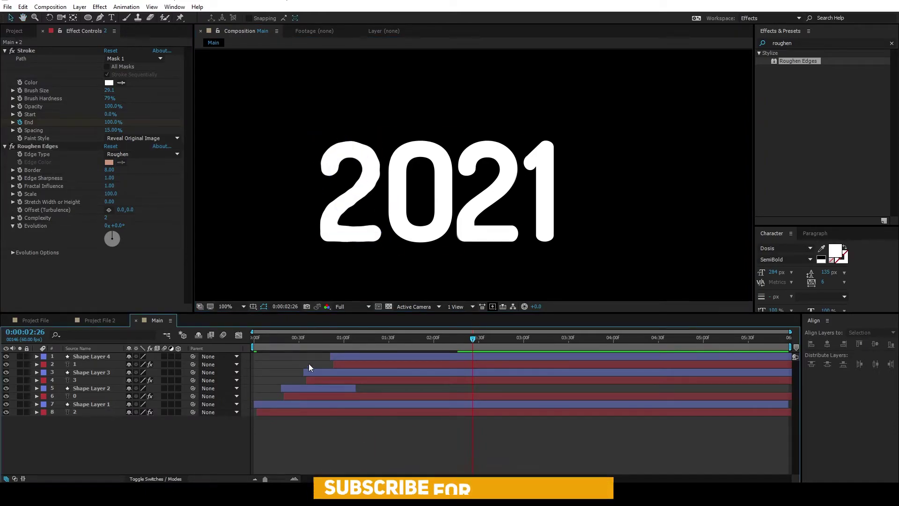
- Add Turbulent Displace to the first 2 and set its amount to 21 and size to 5
drag(309, 351, 427, 351)
drag(793, 43, 660, 39)
text(turbu)
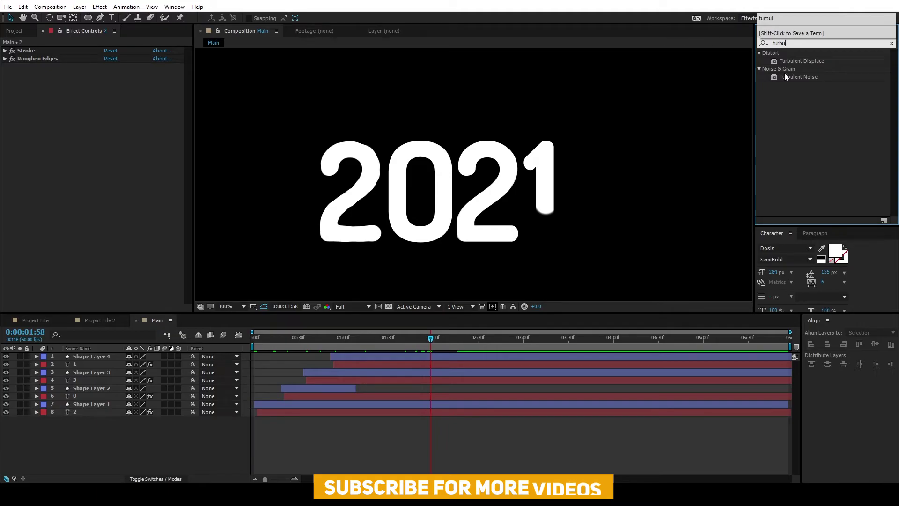
drag(802, 61, 128, 147)
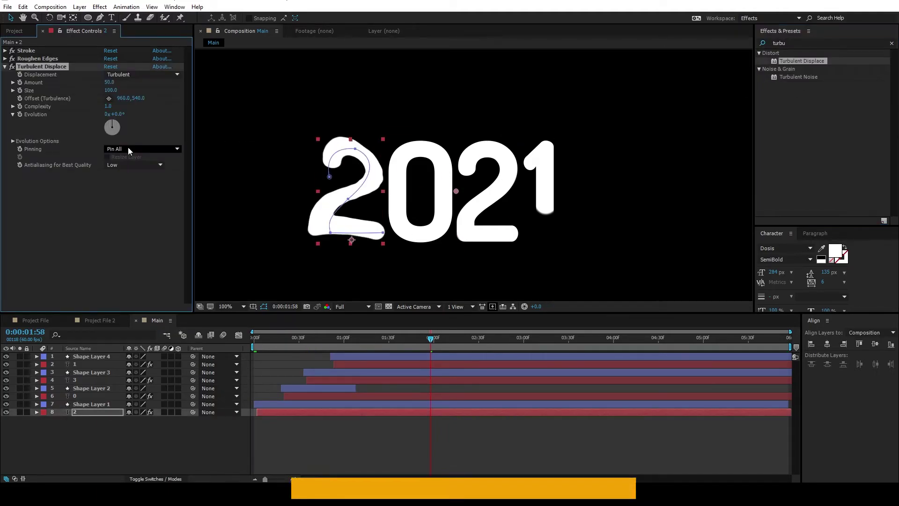
mouse_move(91, 88)
mouse_down()
mouse_move(83, 90)
mouse_move(95, 94)
mouse_up()
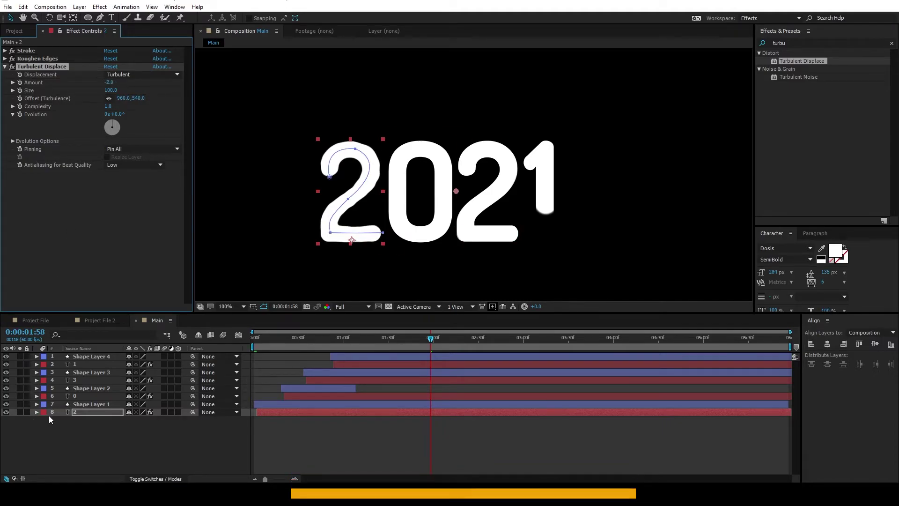
key(space)
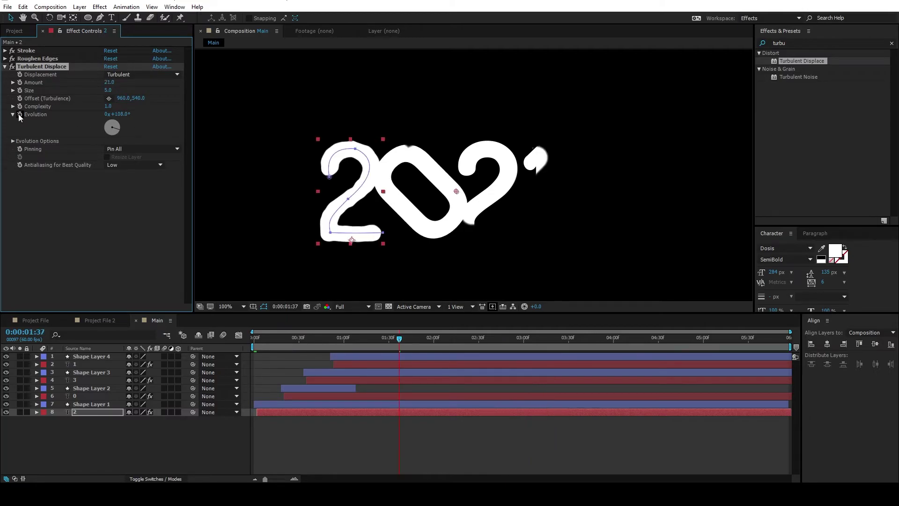
- Drive the Evolution of the first 2's Turbulent Displace with the expression time*3000 and play back the result
alt+click(20, 114)
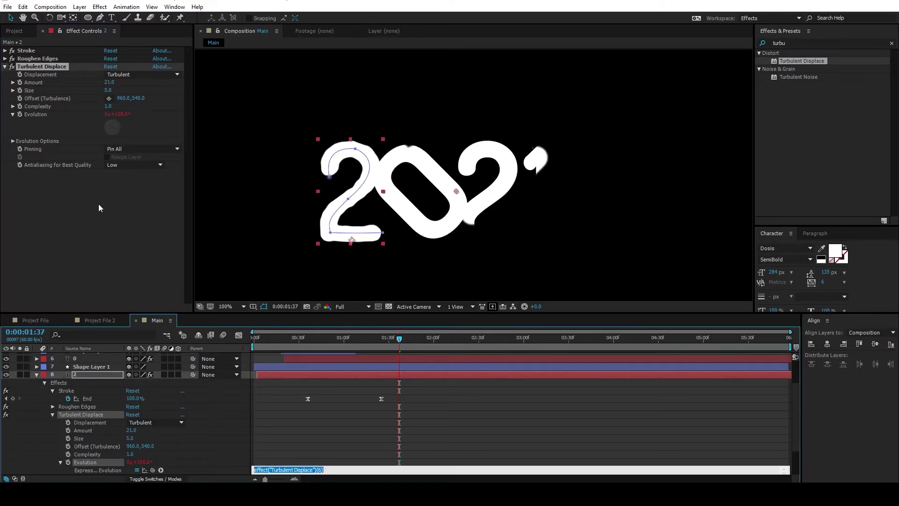
text(time*3000)
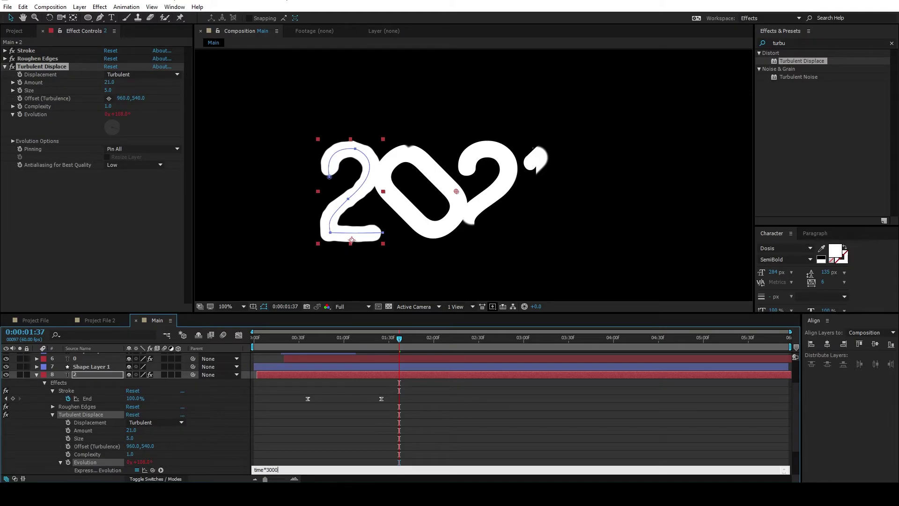
click(98, 204)
click(260, 346)
key(space)
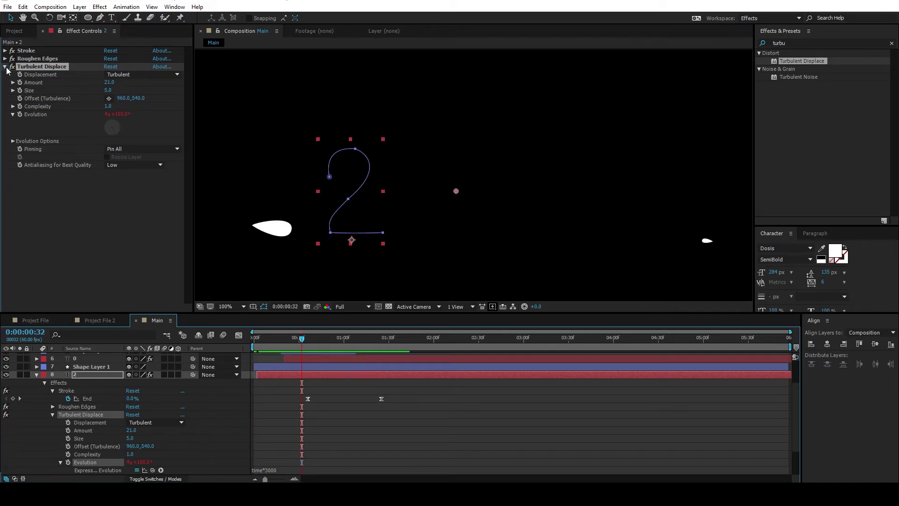
- Copy Stroke, Roughen Edges and Turbulent Displace from the first 2 onto the 0, 3 and 1 text layers
click(5, 66)
ctrl+click(31, 59)
ctrl+click(30, 52)
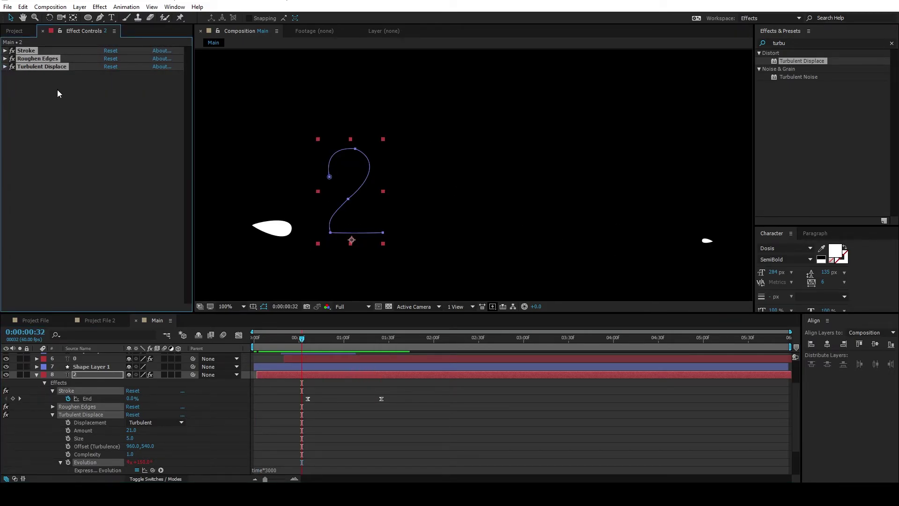
click(37, 374)
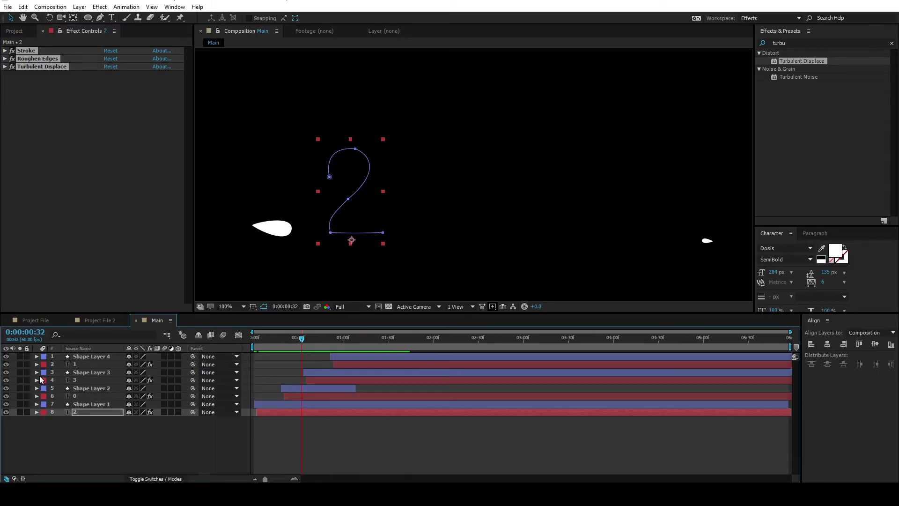
click(89, 400)
key(space)
click(82, 398)
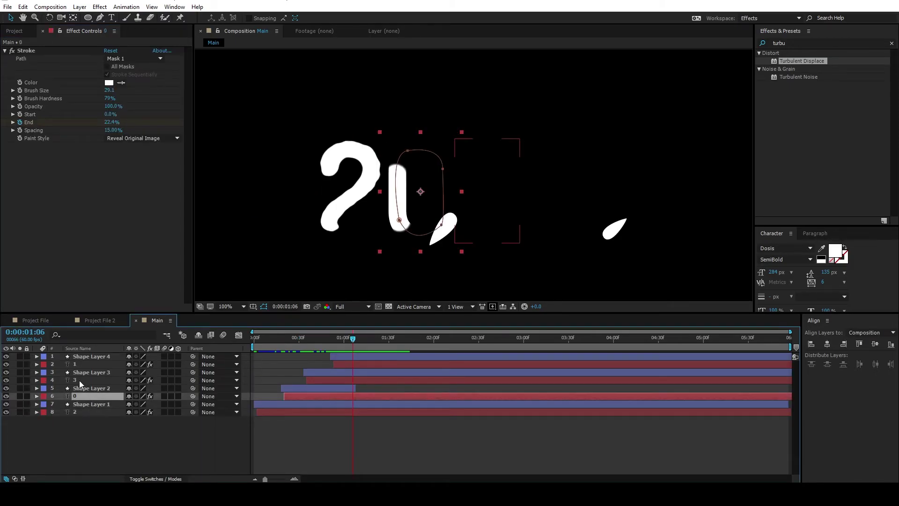
ctrl+click(79, 380)
ctrl+click(89, 364)
key(ctrl+v)
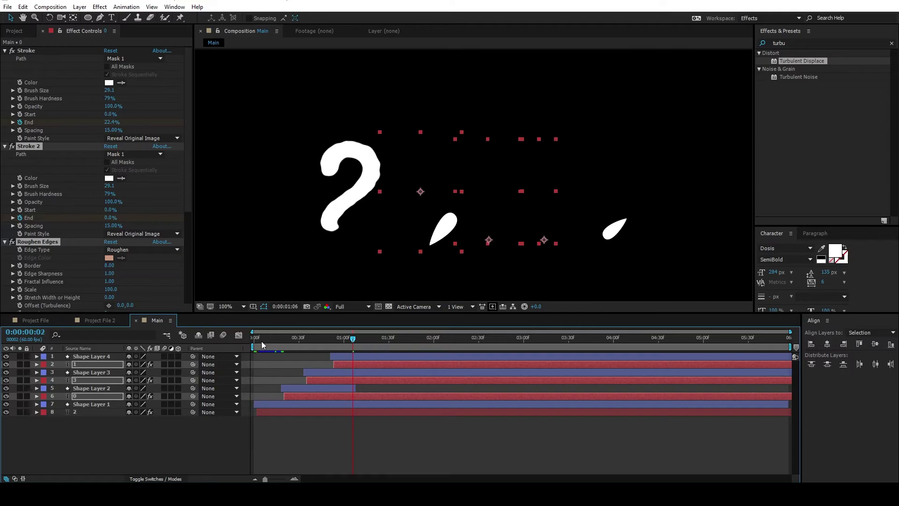
drag(368, 359, 482, 367)
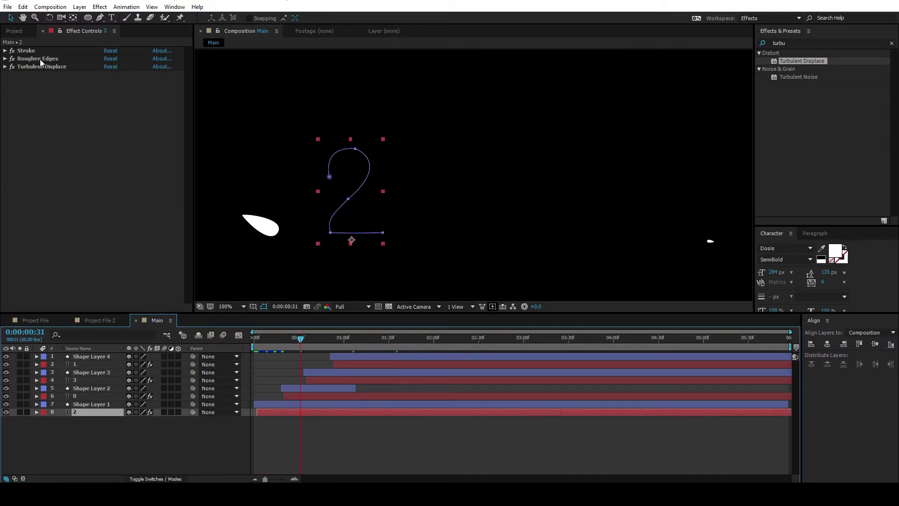
- Copy the first 2's Roughen Edges effect onto Shape Layers 1, 2, 3 and 4
click(41, 59)
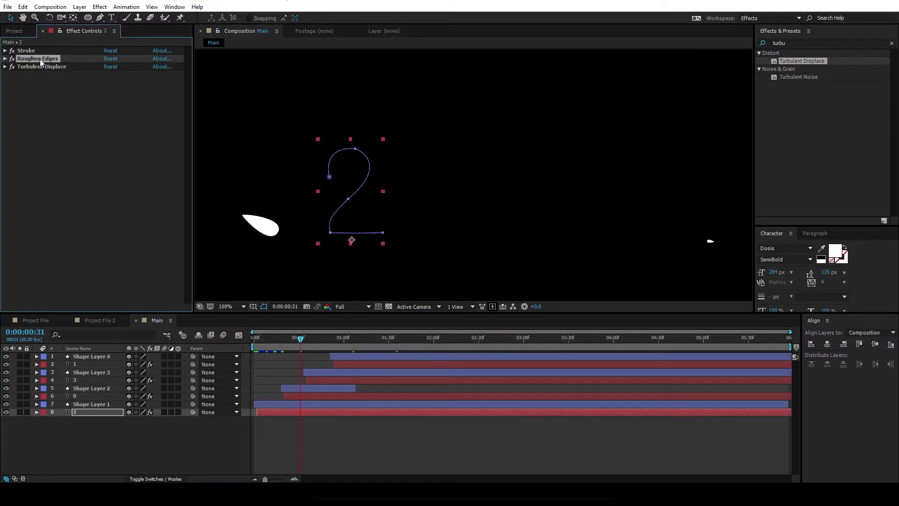
click(85, 403)
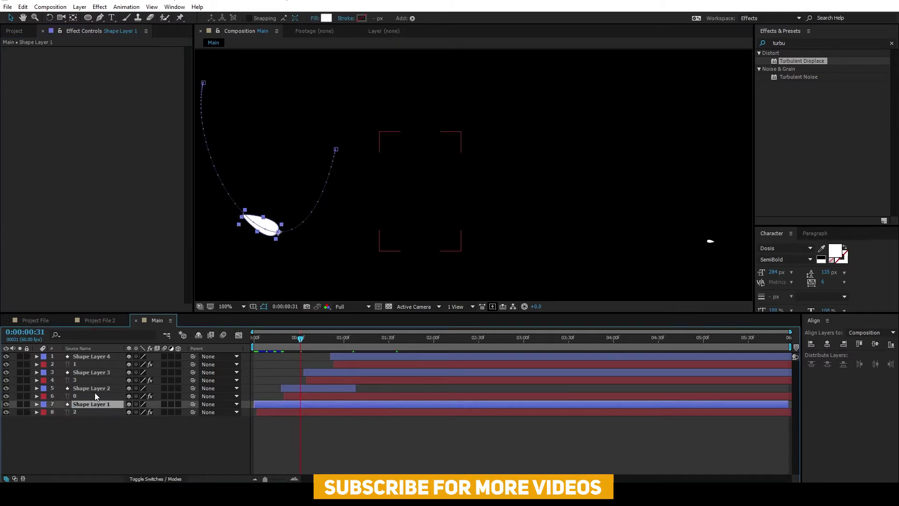
ctrl+click(93, 389)
ctrl+click(98, 372)
ctrl+click(98, 357)
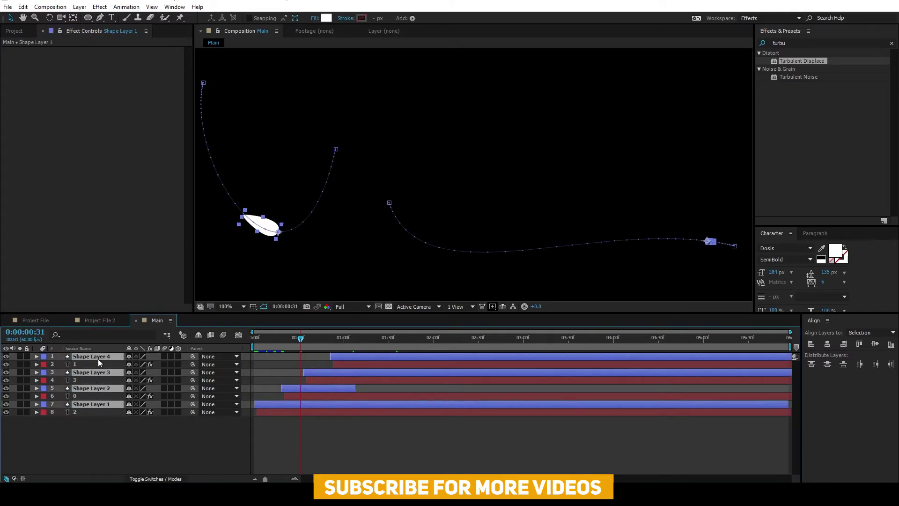
key(ctrl+v)
click(363, 440)
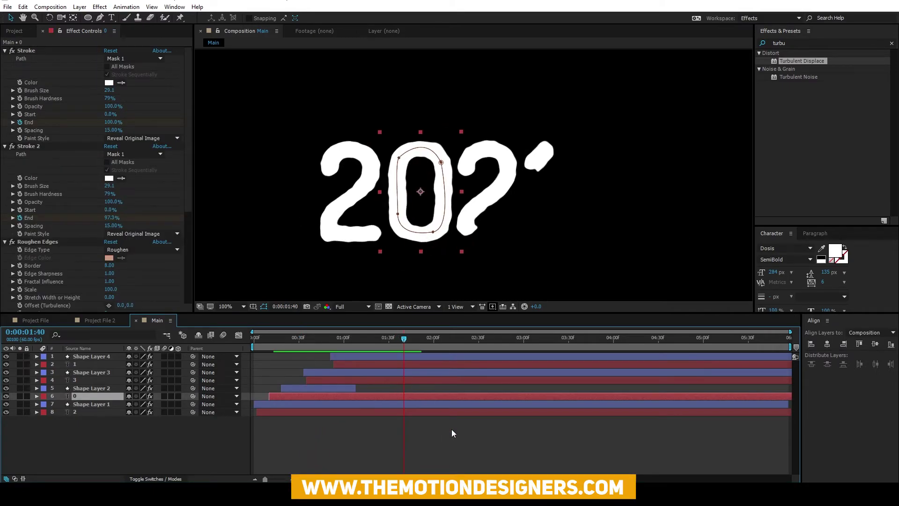
- Draw a small white circle in the middle of the 0 and centre its anchor point in the layer content
click(452, 429)
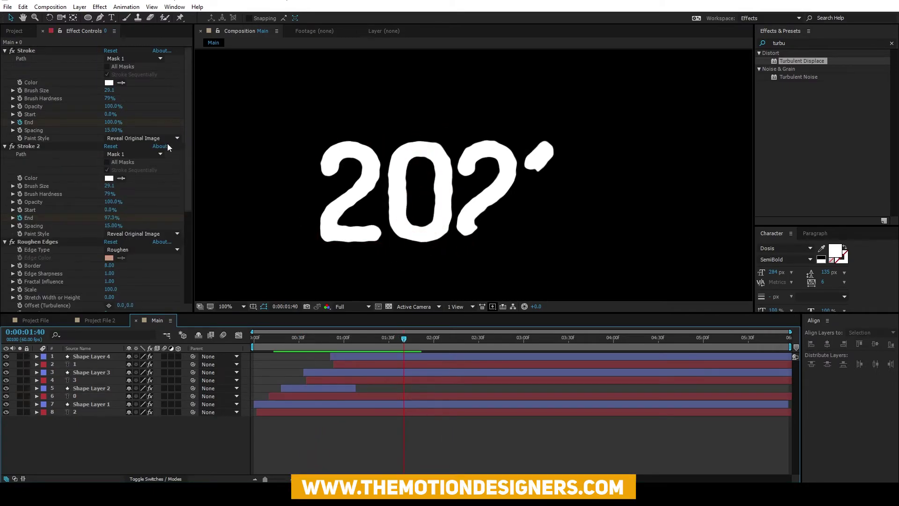
click(88, 18)
drag(412, 182, 429, 200)
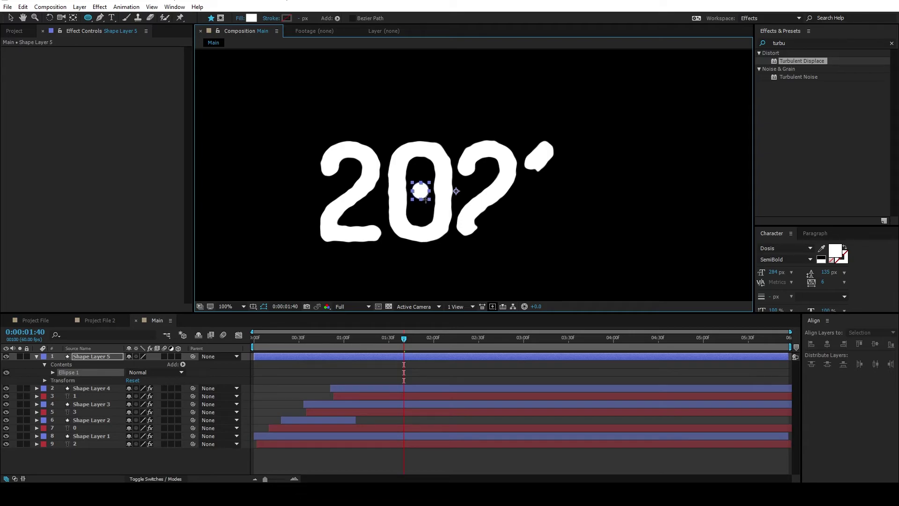
click(79, 7)
mouse_move(131, 117)
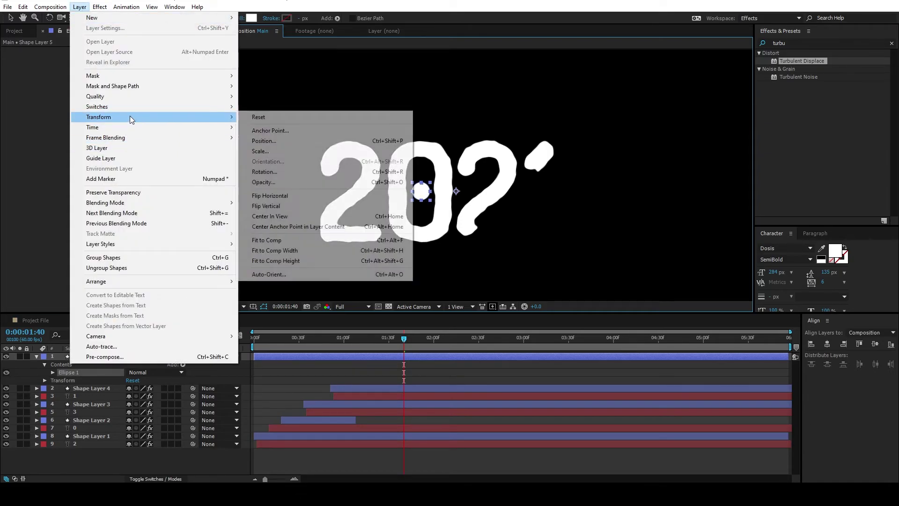
click(356, 228)
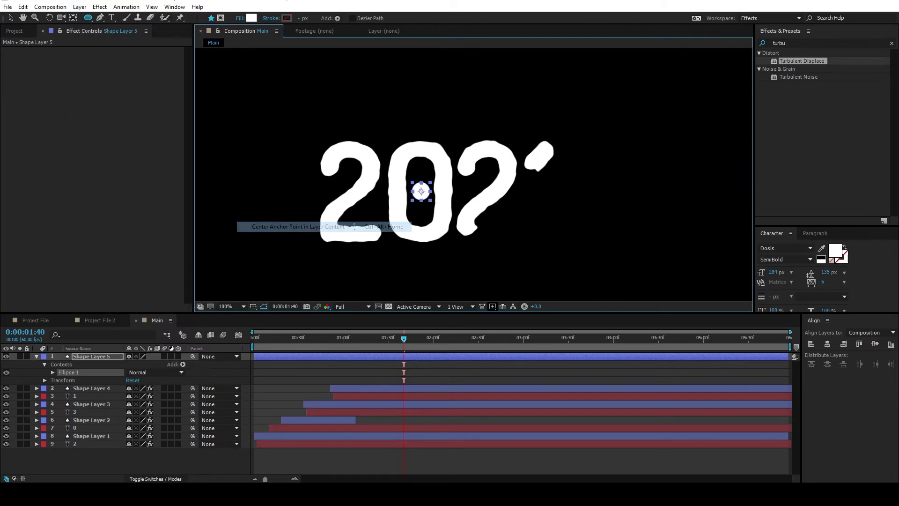
click(9, 18)
- Animate the circle's scale from 0% at 0:00:01:36 to 100% at 0:00:02:04 and apply Easy Ease to both keyframes
key(s)
drag(347, 338, 392, 358)
drag(405, 359, 440, 357)
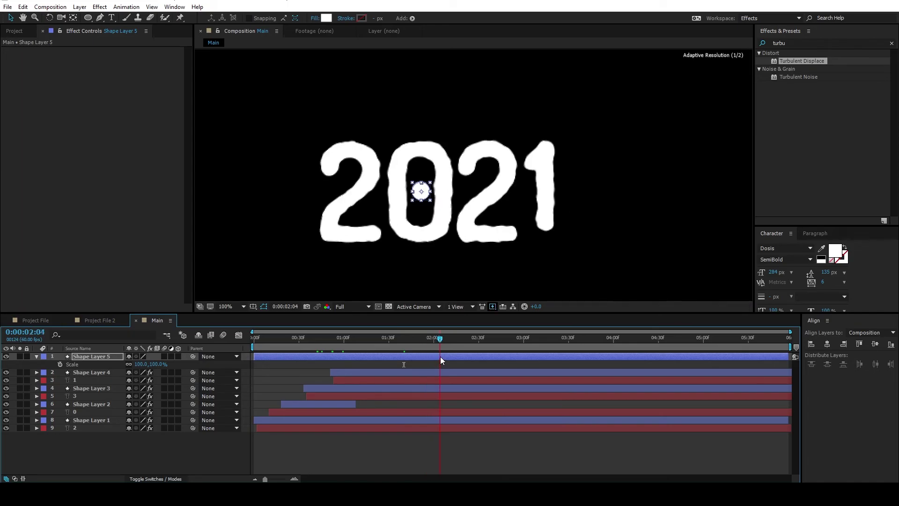
click(60, 364)
click(398, 345)
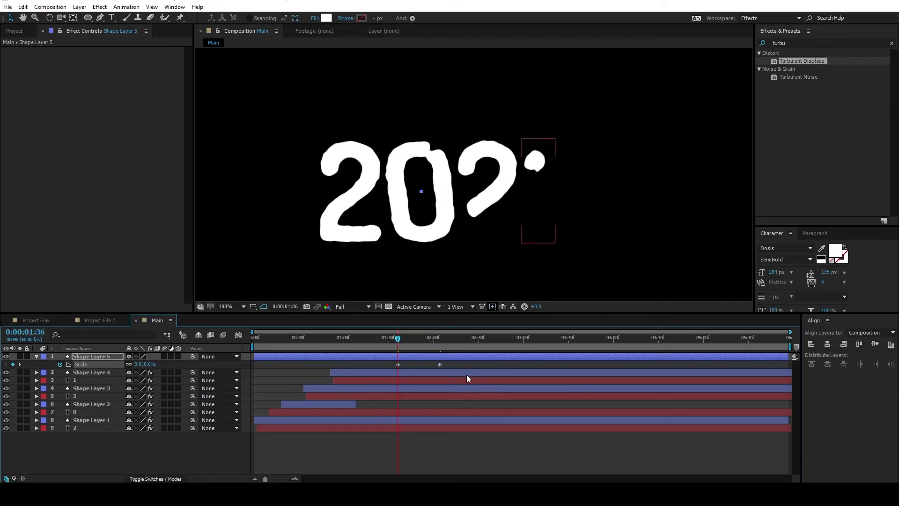
drag(448, 362, 391, 370)
key(F9)
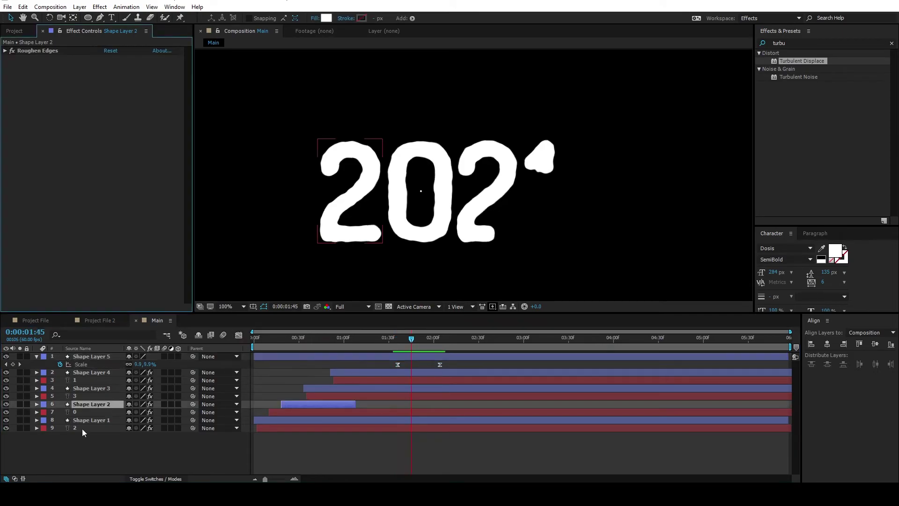
- Copy Roughen Edges and Turbulent Displace from the first 2 onto the circle's Shape Layer 5
click(82, 428)
click(33, 65)
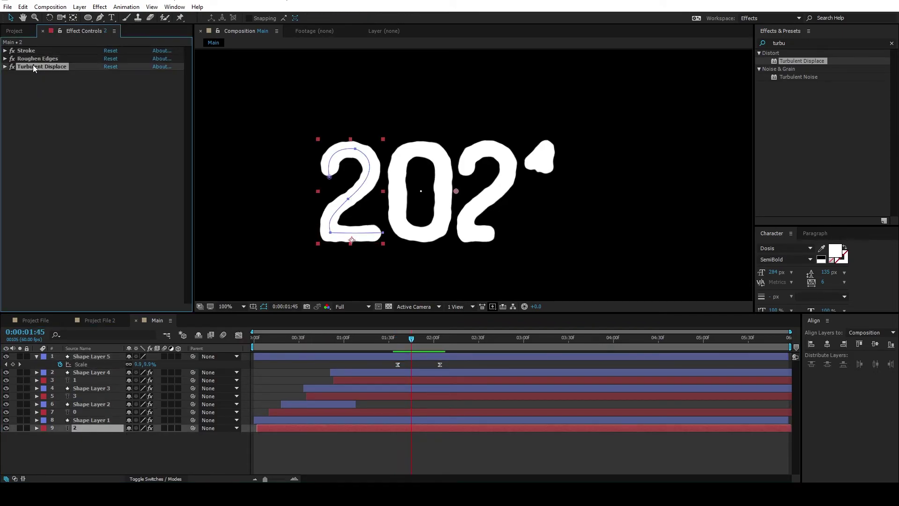
shift+click(37, 61)
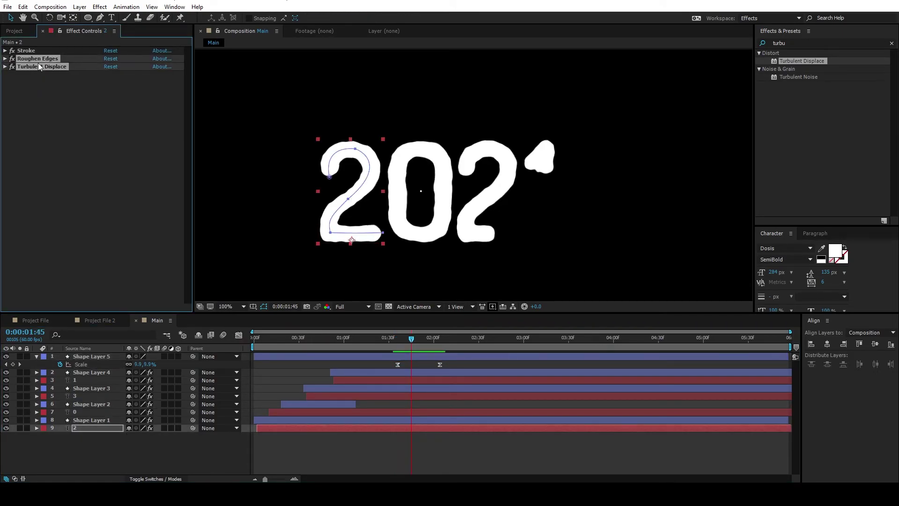
key(ctrl+c)
click(91, 354)
key(ctrl+v)
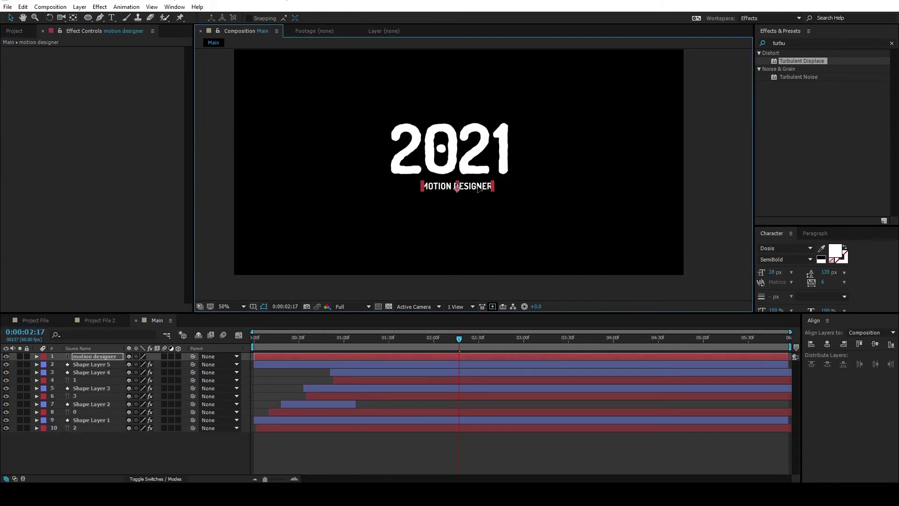
- Nudge the MOTION DESIGNER text into place below 2021 and animate it with the Decoder Fade In preset
drag(478, 188, 477, 187)
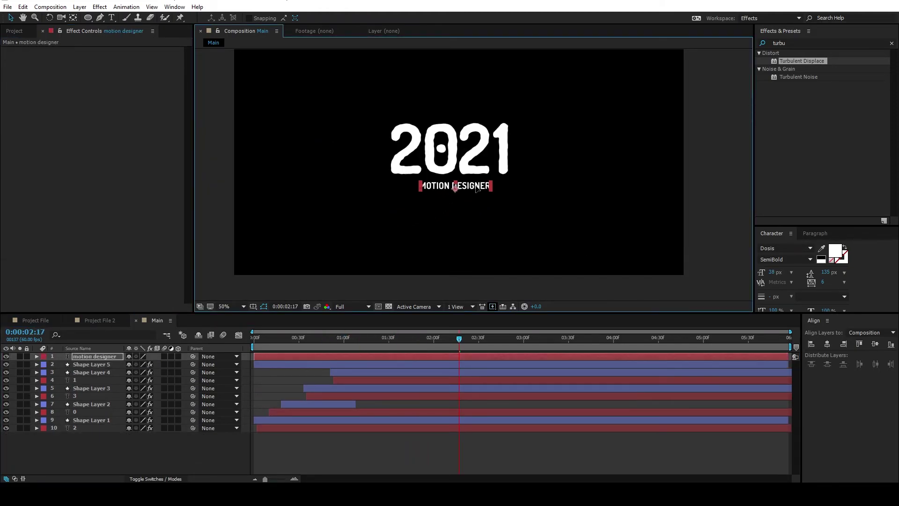
click(690, 195)
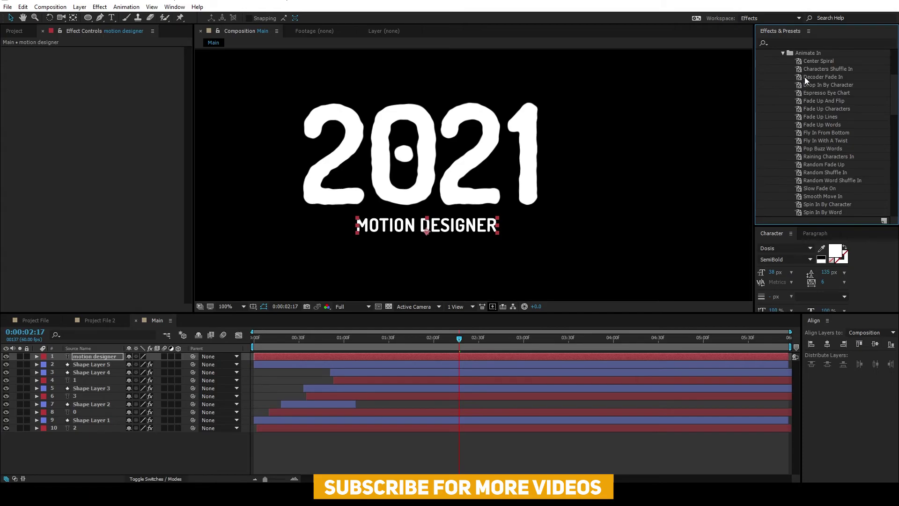
click(804, 78)
drag(309, 337, 402, 369)
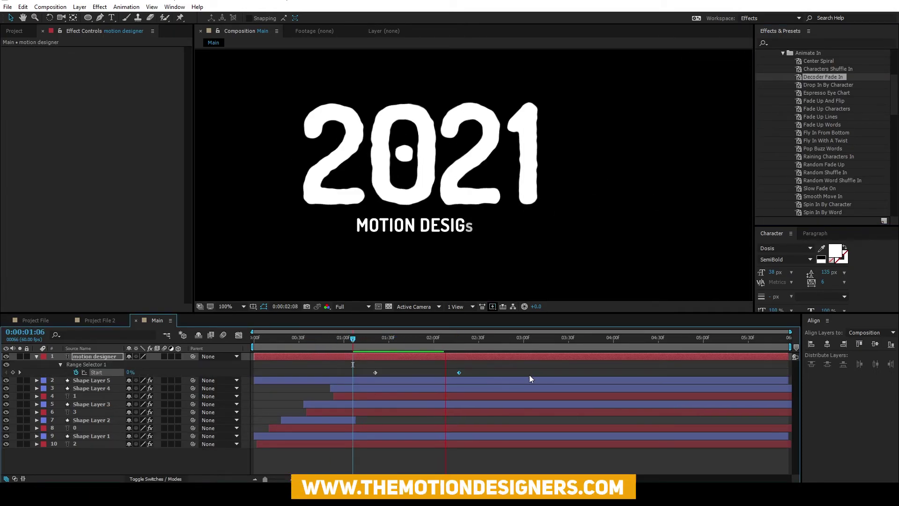
- Paste the copied Roughen Edges and Turbulent Displace effects onto the motion designer text layer
key(space)
drag(397, 341, 413, 342)
key(ctrl+v)
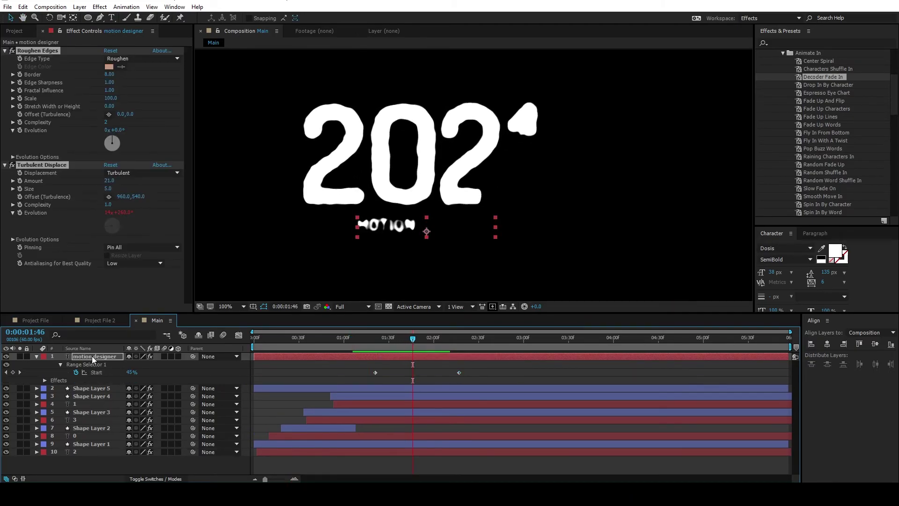
- Lower the Roughen Edges border on the motion designer text layer so its letters are less distorted
click(76, 285)
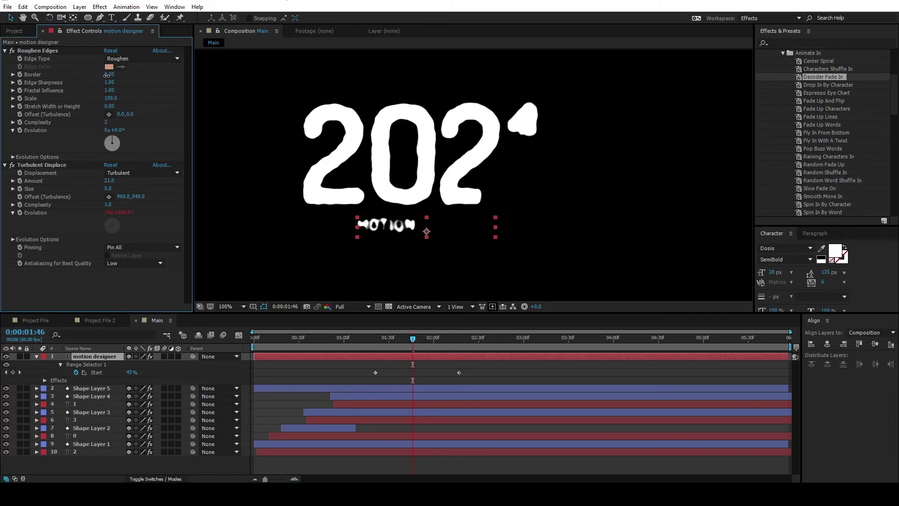
drag(107, 76, 92, 88)
- Duplicate Shape Layer 1 and move the copy to the top of the layer stack
click(77, 420)
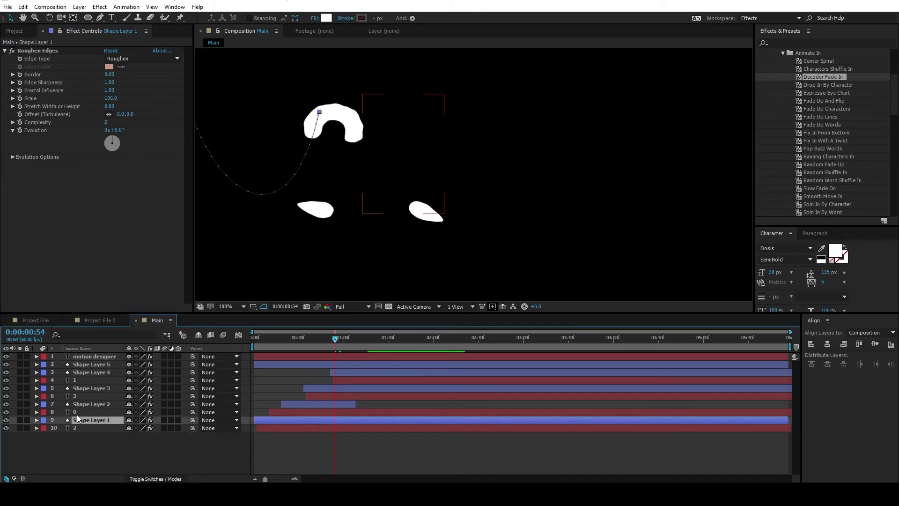
key(ctrl+d)
drag(94, 420, 97, 356)
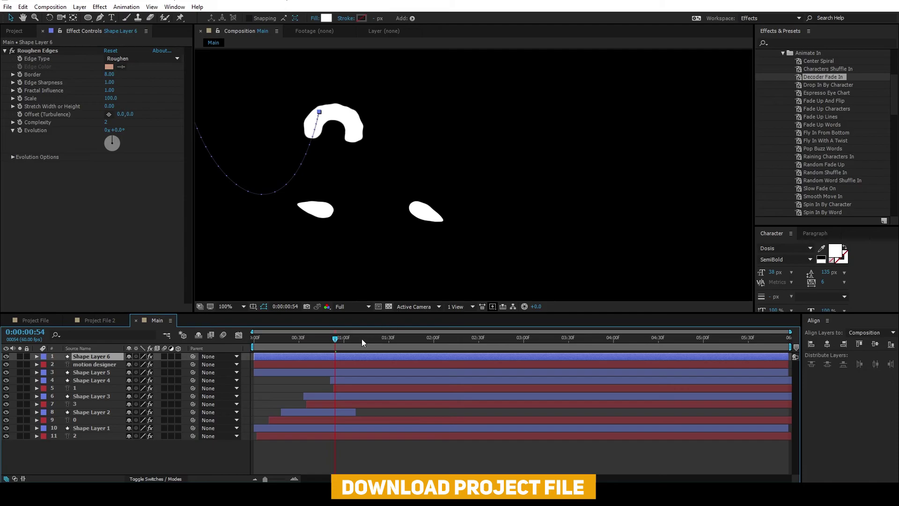
- Shift Shape Layer 6 with its keyframes later in time so it starts shortly after 0:00:01:00
drag(336, 338, 436, 338)
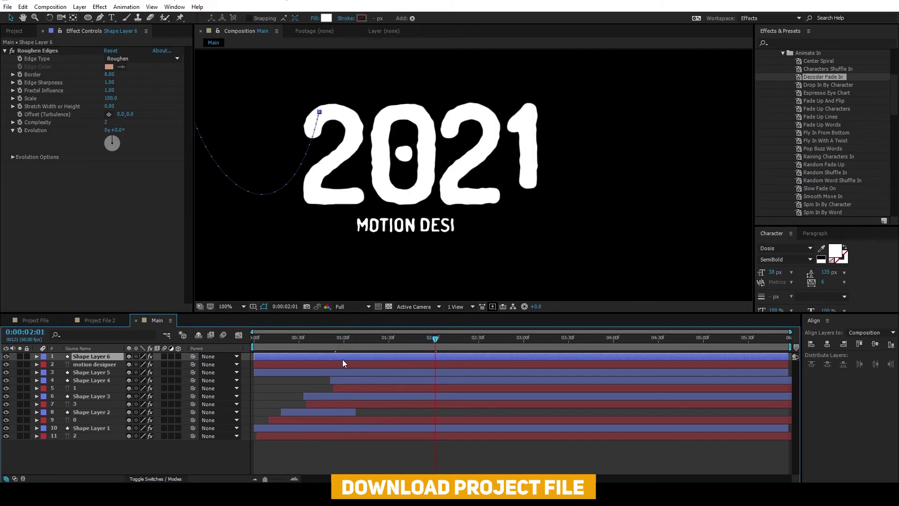
key(u)
drag(307, 356, 413, 357)
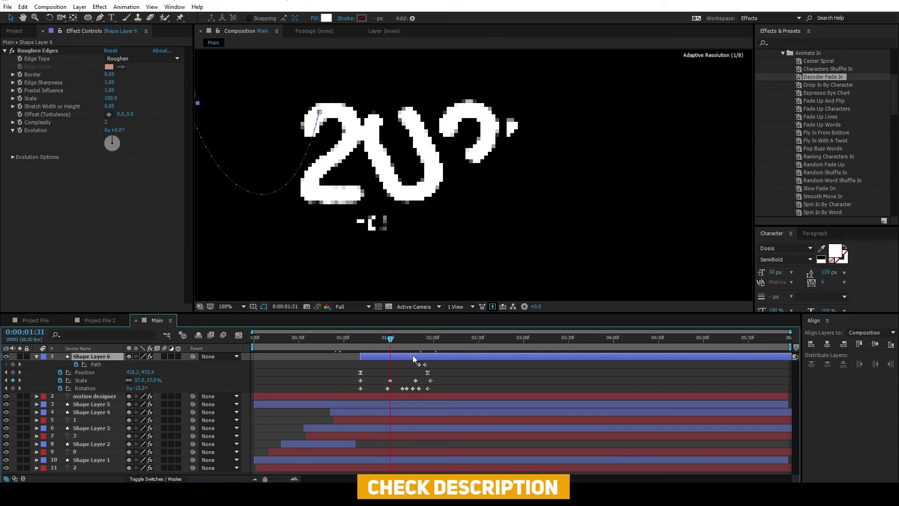
- Reshape Shape Layer 6's motion path into a nearly straight horizontal line running just beneath the MOTION DESIGNER text
drag(320, 115, 453, 217)
key(comma)
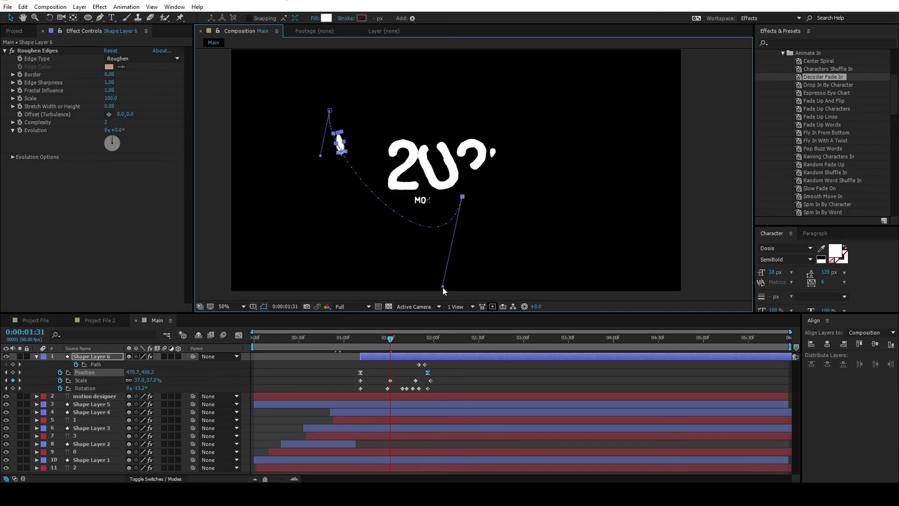
drag(442, 286, 407, 231)
drag(330, 110, 397, 201)
key(period)
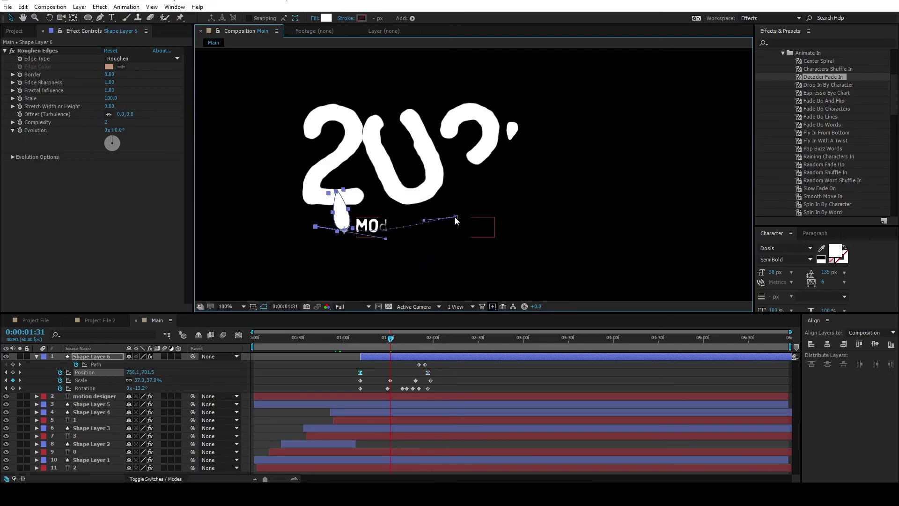
drag(453, 218, 510, 240)
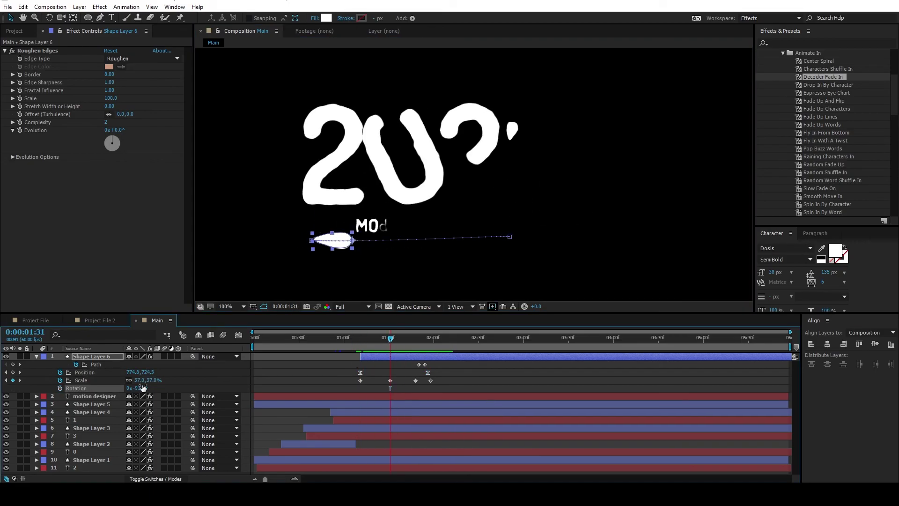
- Set Shape Layer 6's scale to 20% at 0:00:01:31 and check the teardrop's motion under the subtitle
text(50)
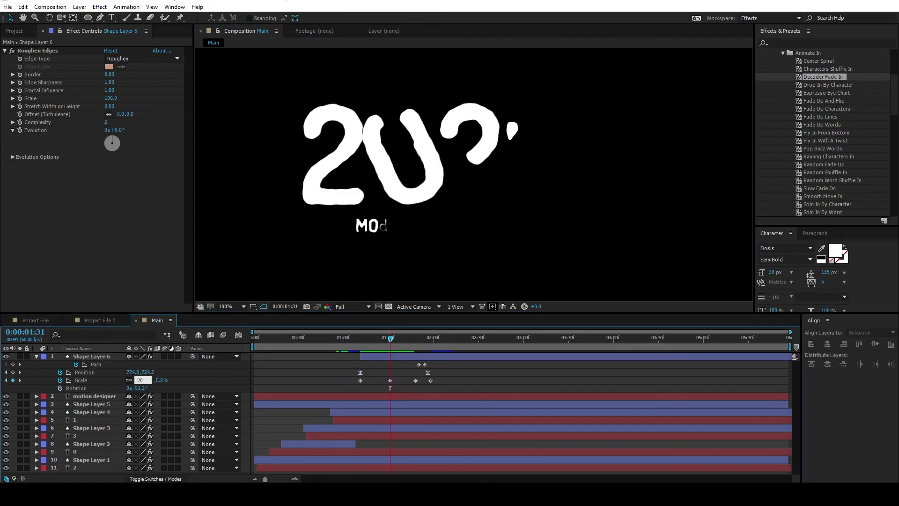
key(Return)
drag(399, 342, 414, 342)
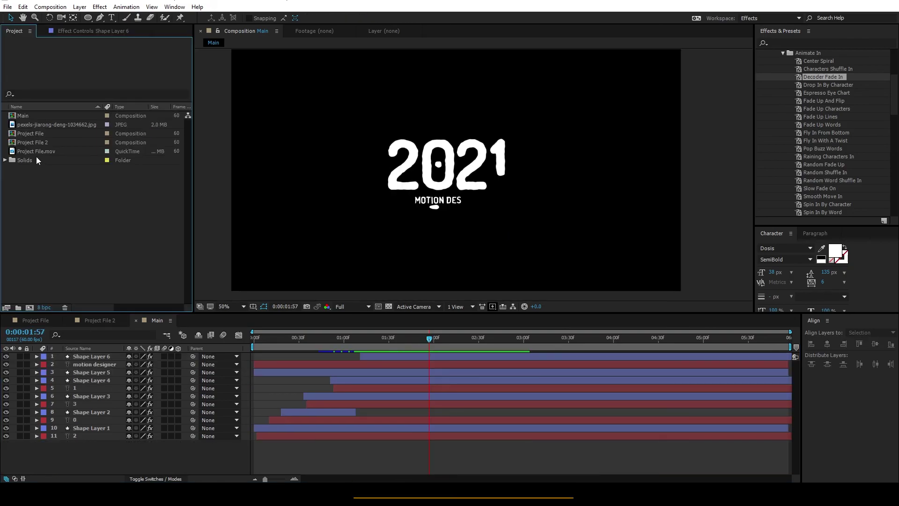
- Place pexels-jiarong-deng-1034662.jpg beneath all layers, scaled down and shifted so the red sky and buildings fill the frame behind 2021
click(27, 152)
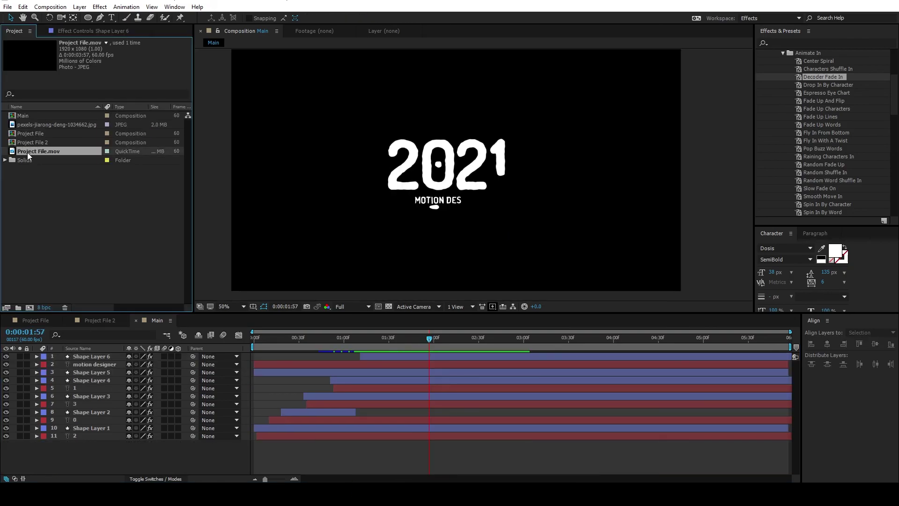
drag(37, 124, 84, 463)
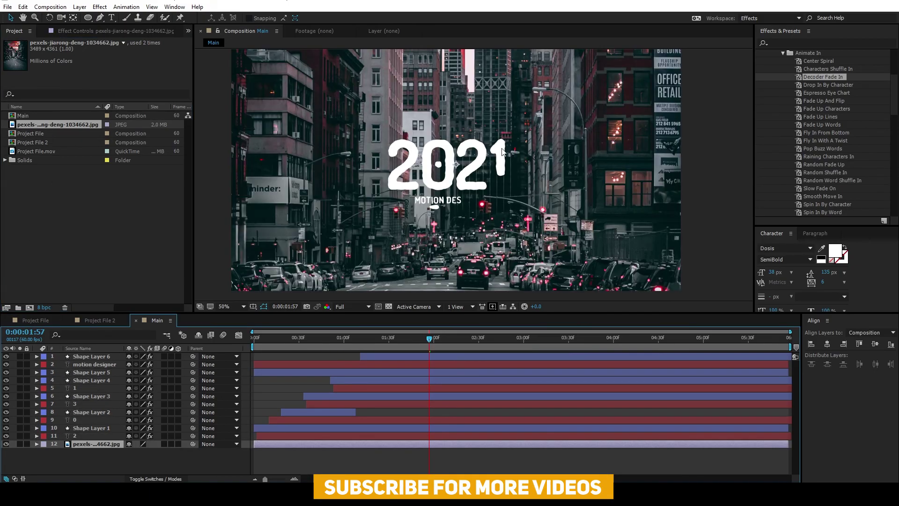
scroll(502, 152, down, 2)
drag(670, 170, 595, 170)
drag(519, 149, 518, 194)
key(space)
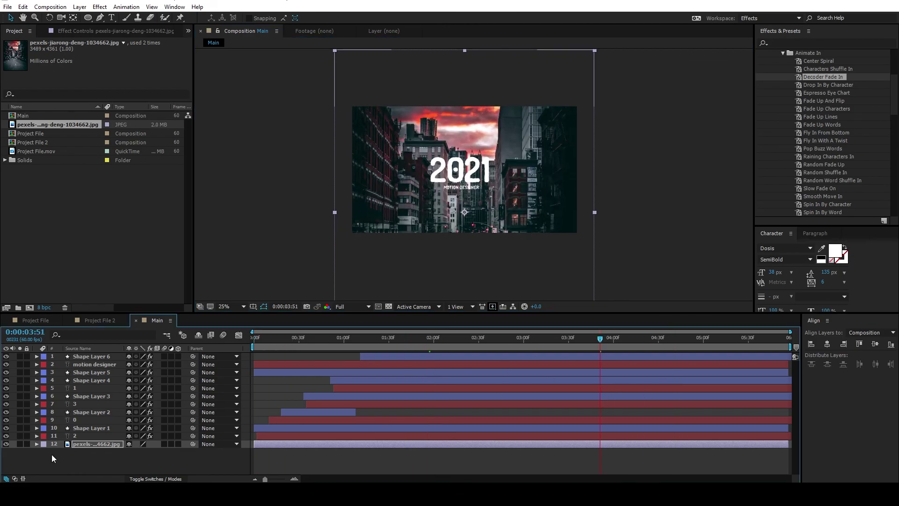
mouse_move(594, 215)
mouse_down()
mouse_move(581, 220)
mouse_move(629, 221)
mouse_move(578, 215)
mouse_up()
- Preview the animation from the start and lower the background photo's opacity to 34%
click(254, 338)
key(space)
key(space)
key(t)
drag(136, 453, 107, 456)
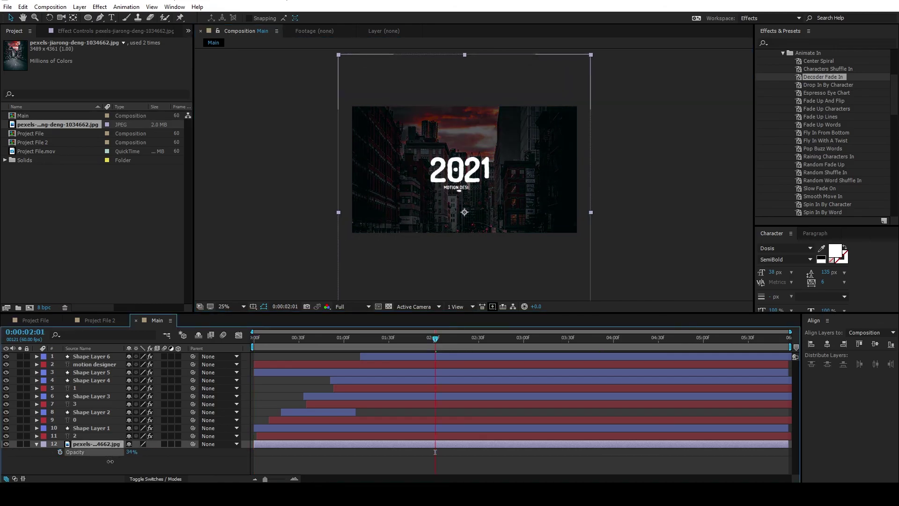